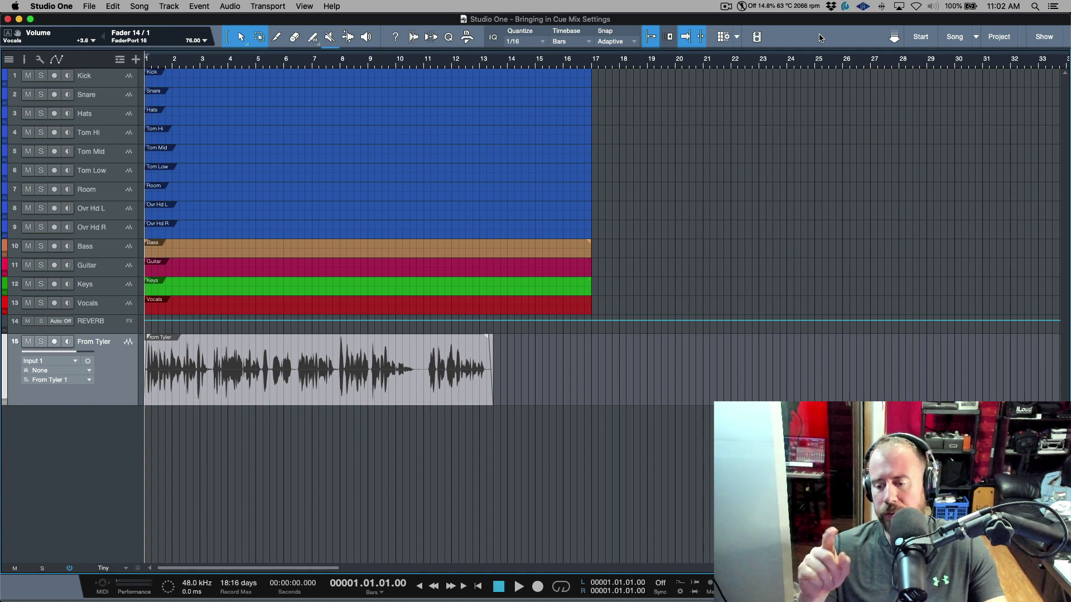
Play the song, turn on system Do Not Disturb, then stop playback.
{"action": "key", "text": "space"}
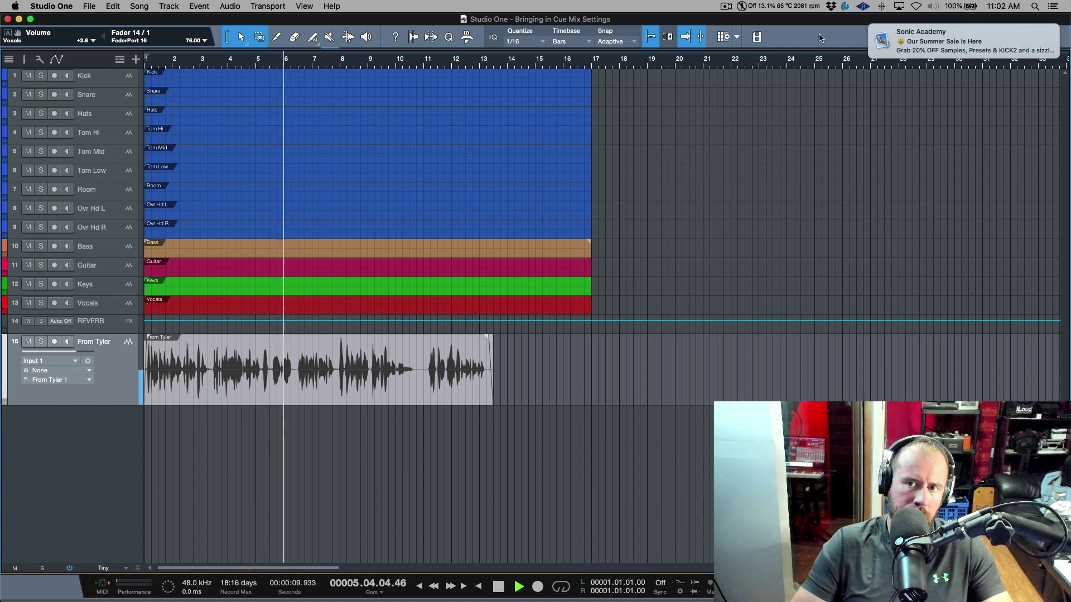
{"action": "left_click", "coordinate": [1053, 6]}
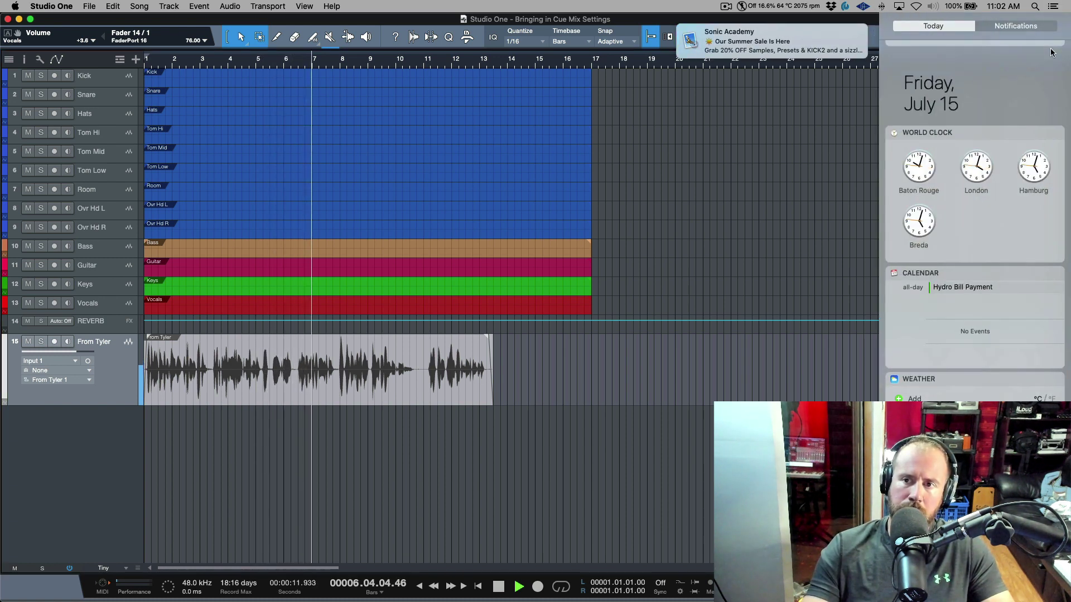
{"action": "scroll", "coordinate": [1051, 53], "scroll_direction": "up", "scroll_amount": 3}
{"action": "left_click", "coordinate": [1049, 82]}
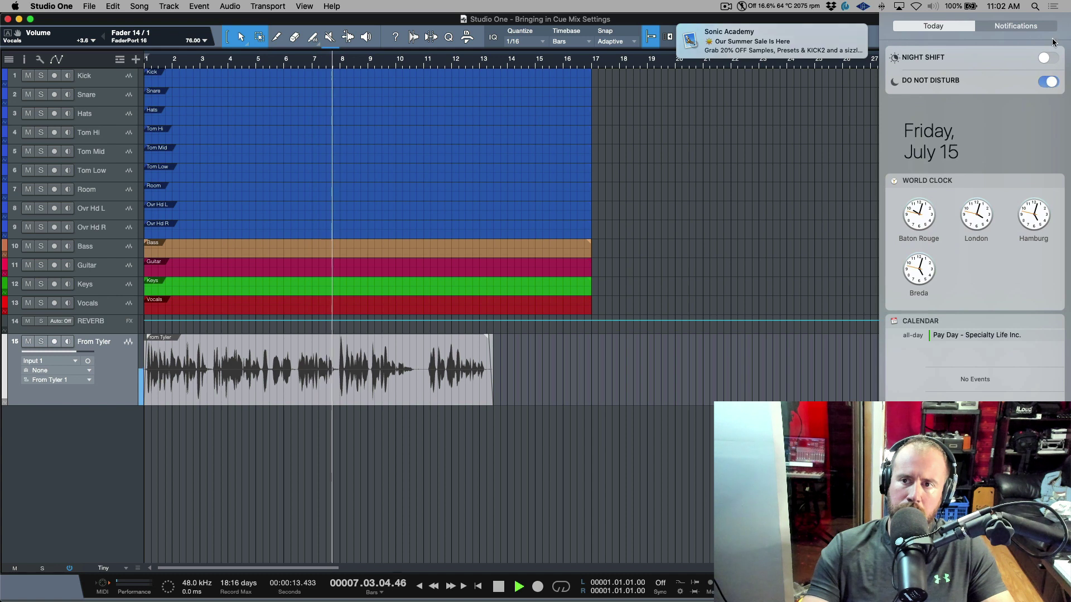
{"action": "left_click", "coordinate": [1053, 7]}
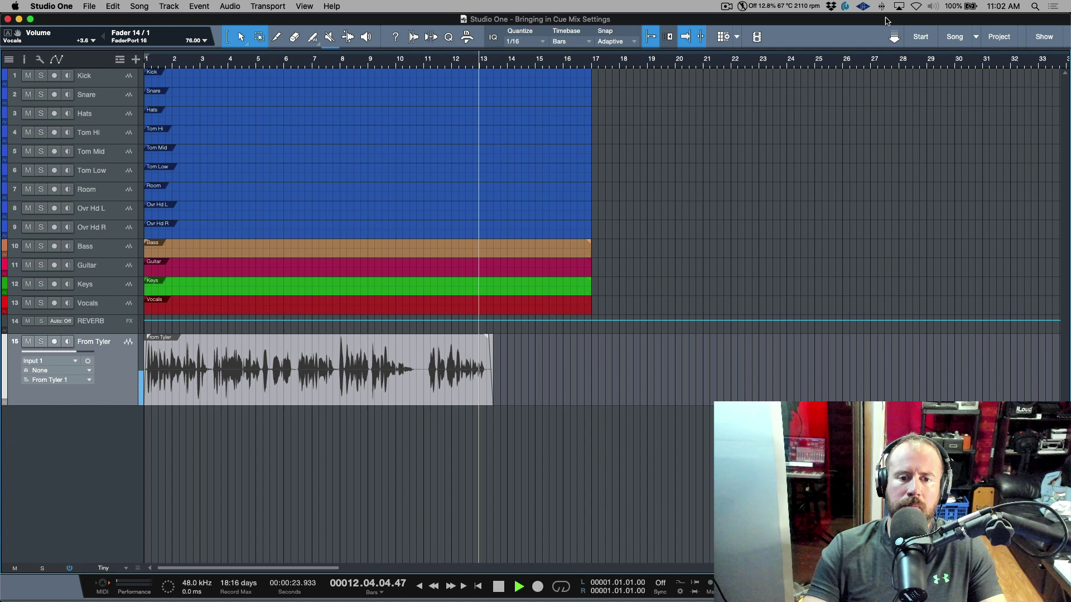
{"action": "key", "text": "space"}
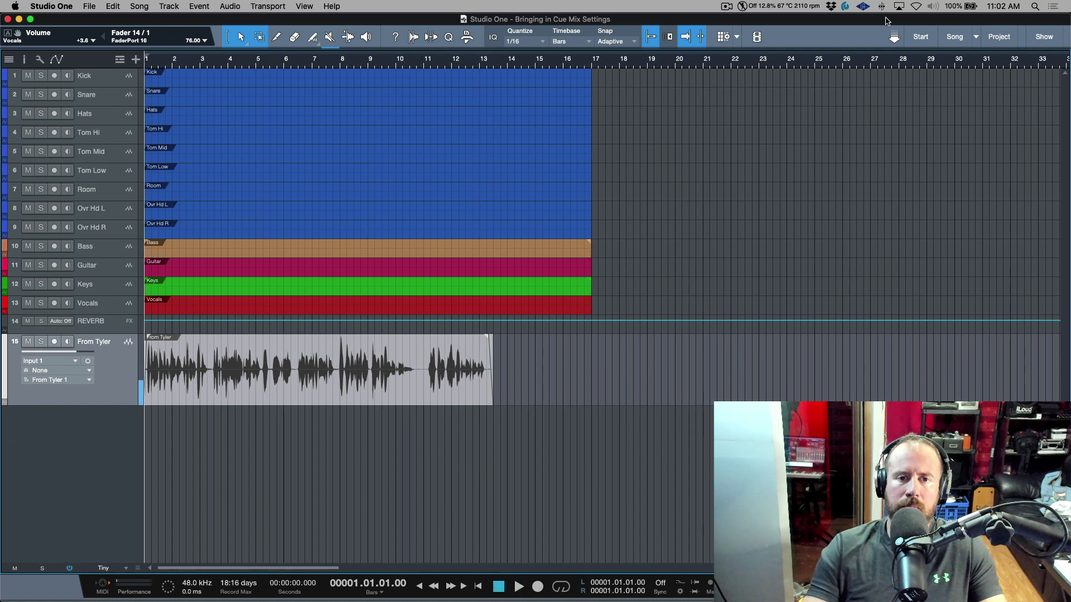
Delete the From Tyler track and its clip, then bring up the mixer console.
{"action": "left_click", "coordinate": [460, 392]}
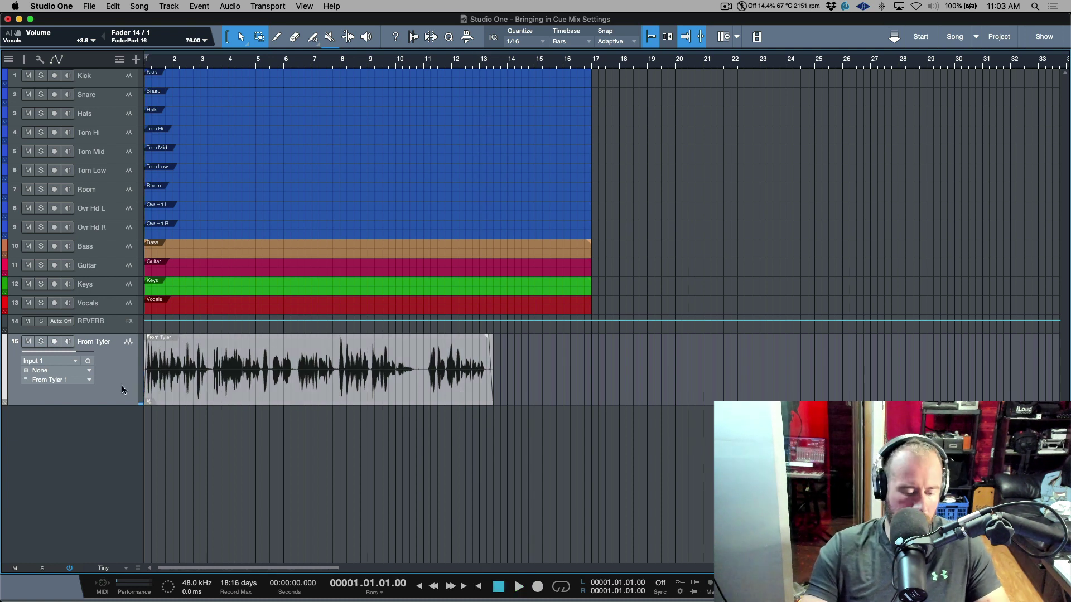
{"action": "key", "text": "Delete"}
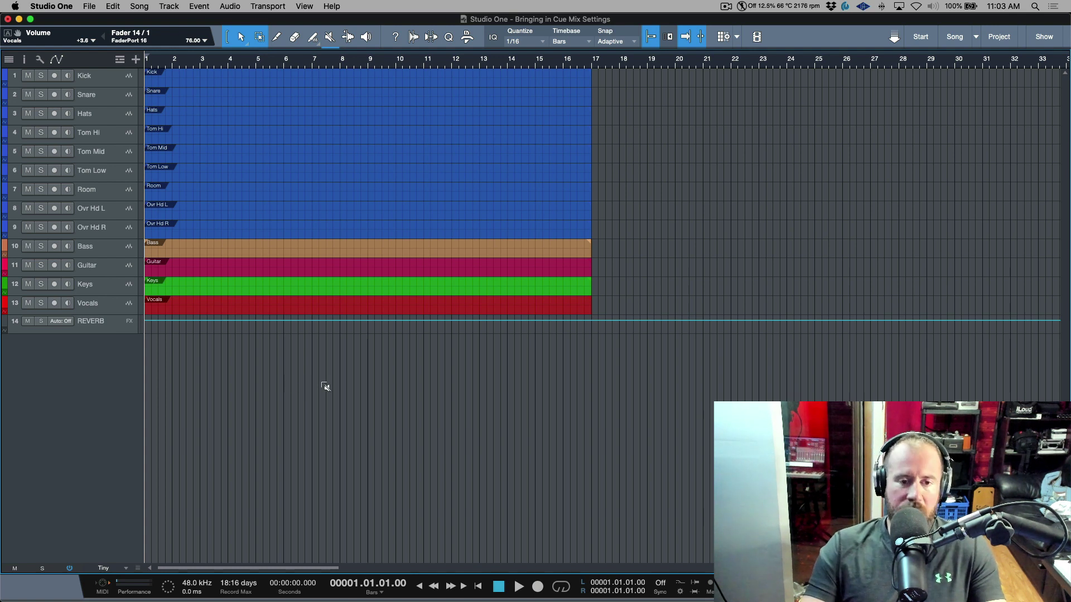
{"action": "key", "text": "super+comma"}
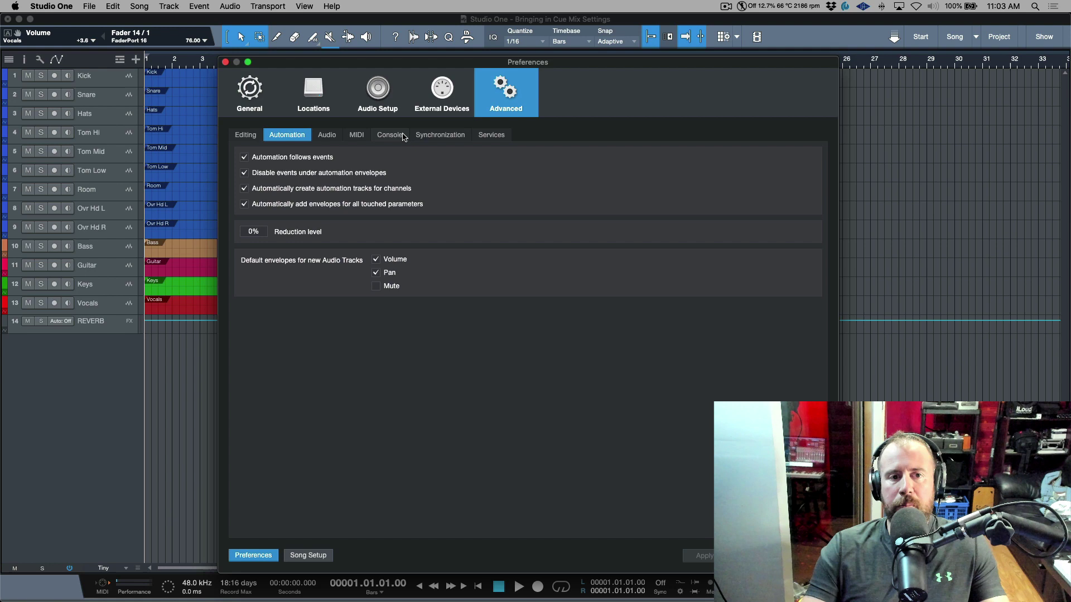
{"action": "key", "text": "Escape"}
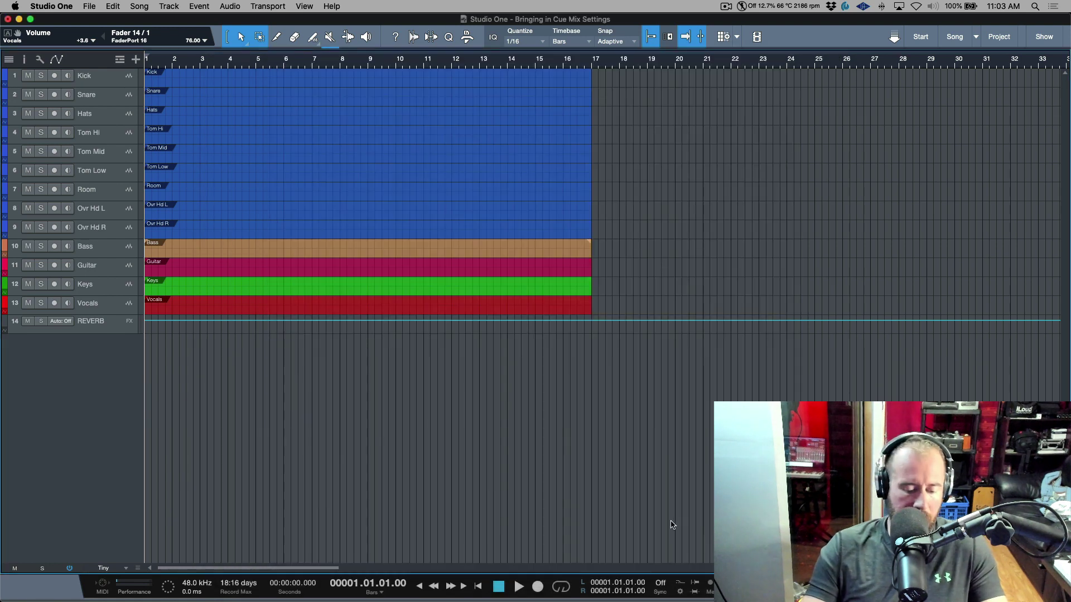
{"action": "key", "text": "F3"}
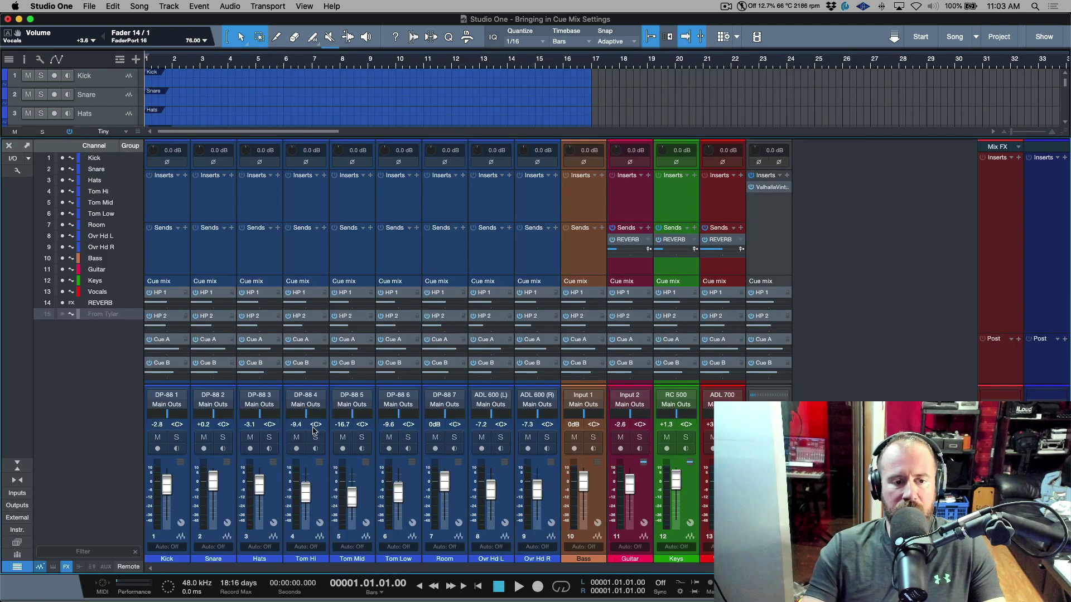
{"action": "left_click", "coordinate": [12, 159]}
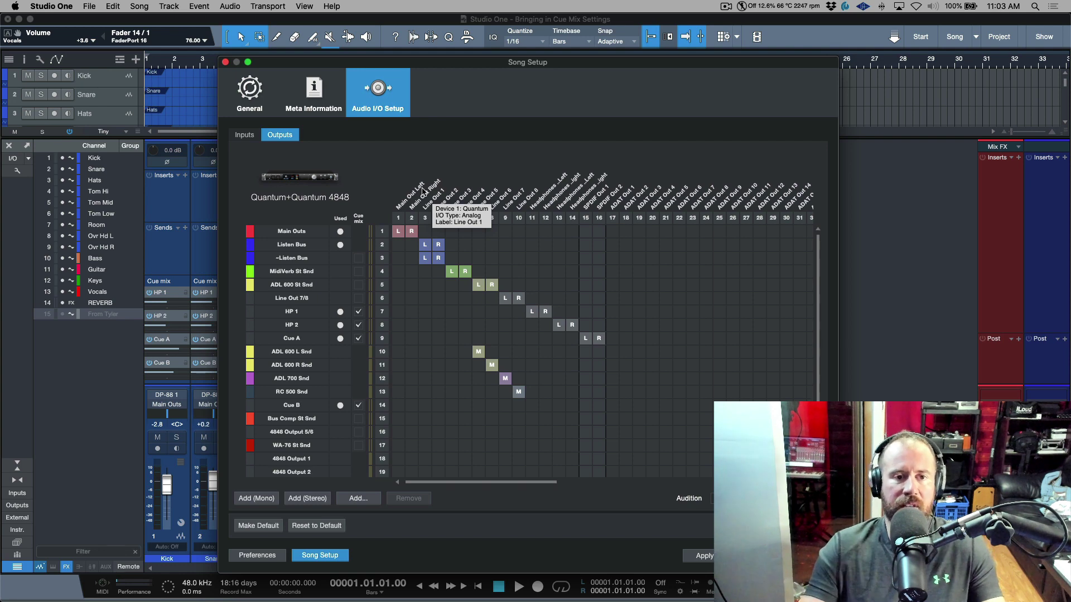
{"action": "left_click", "coordinate": [247, 137]}
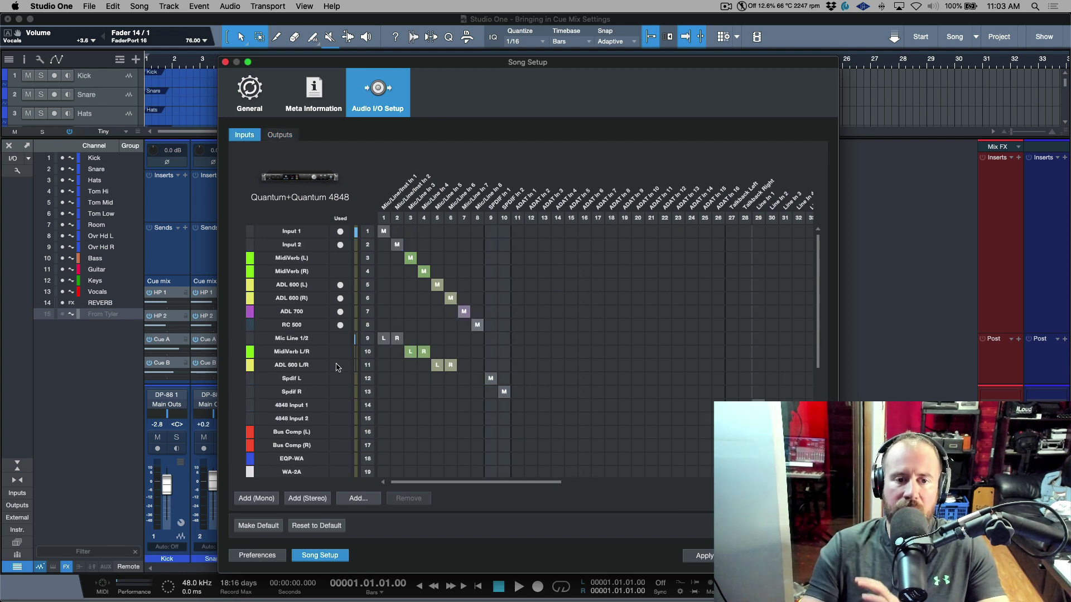
{"action": "left_click", "coordinate": [280, 136]}
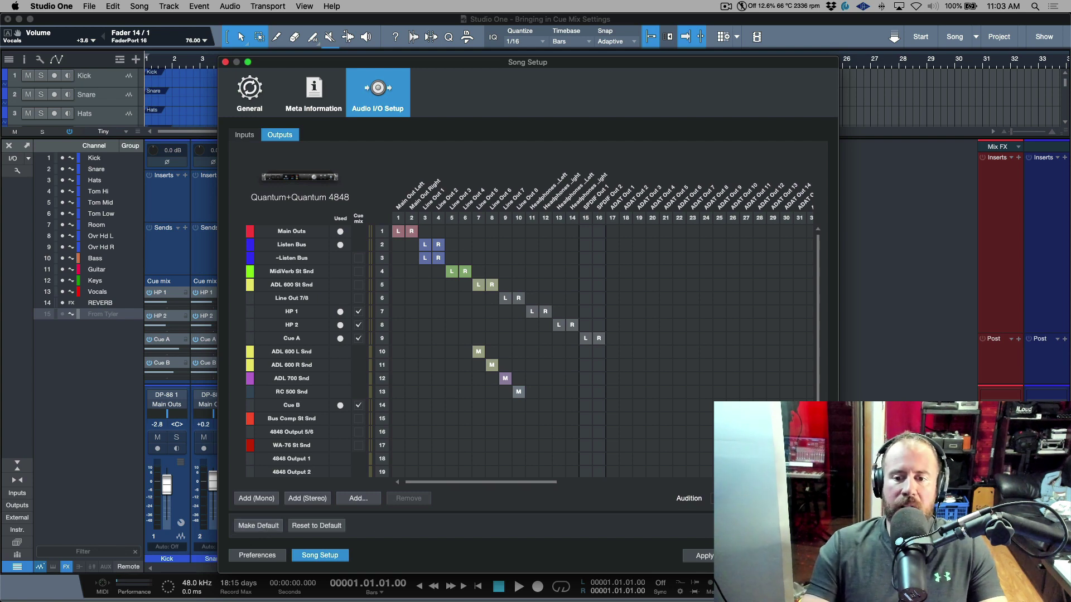
{"action": "key", "text": "Return"}
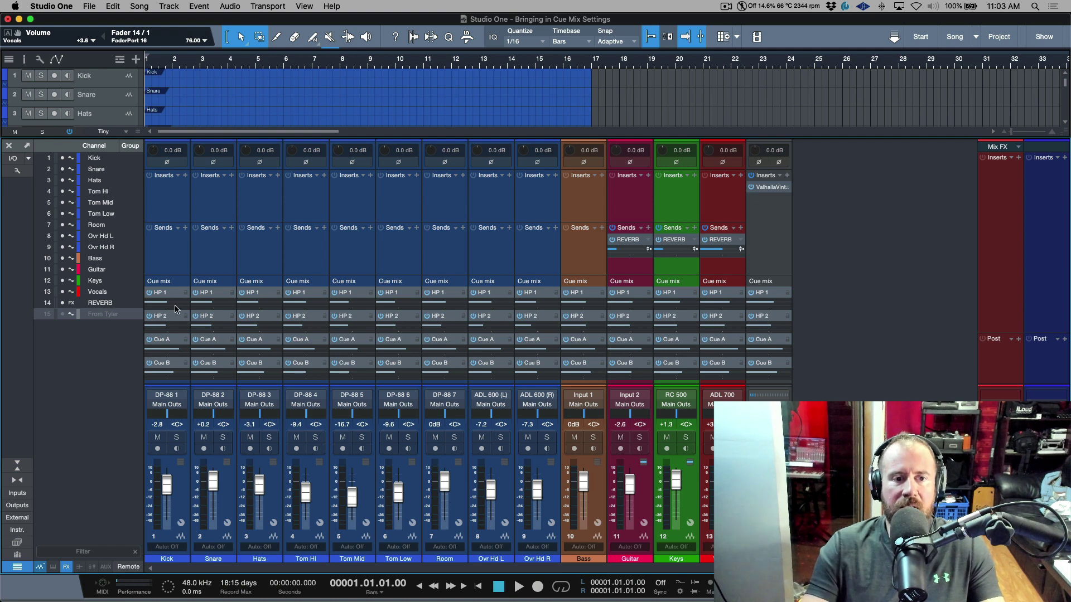
Step through each mixer channel from Kick down to Vocals.
{"action": "left_click", "coordinate": [176, 260]}
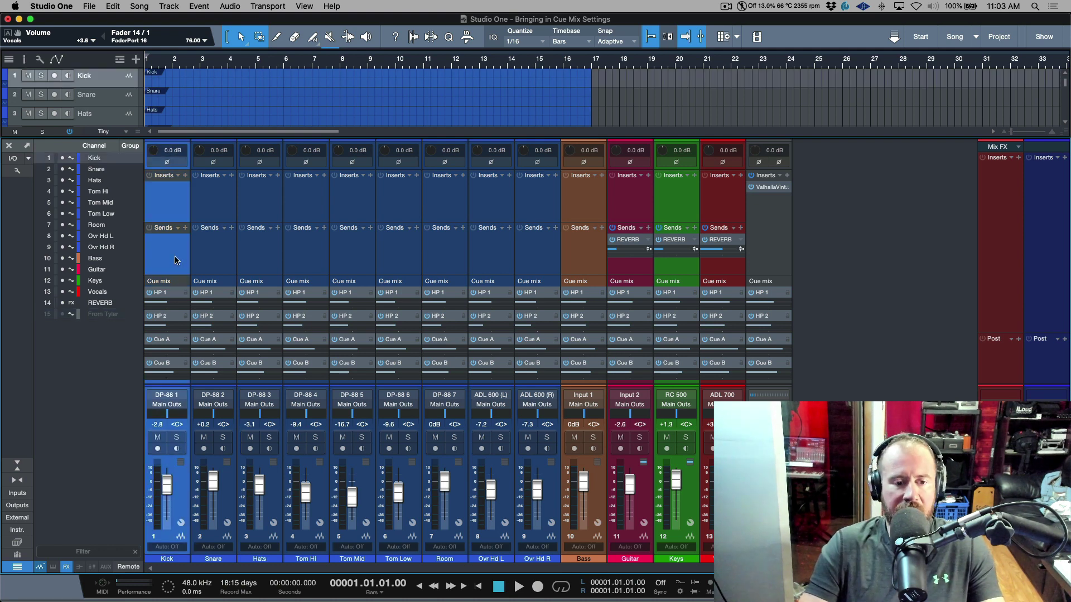
{"action": "key", "text": "Down"}
{"action": "key", "text": "Down"}
{"action": "key", "text": "Down"}
{"action": "key", "text": "Down"}
{"action": "key", "text": "Down"}
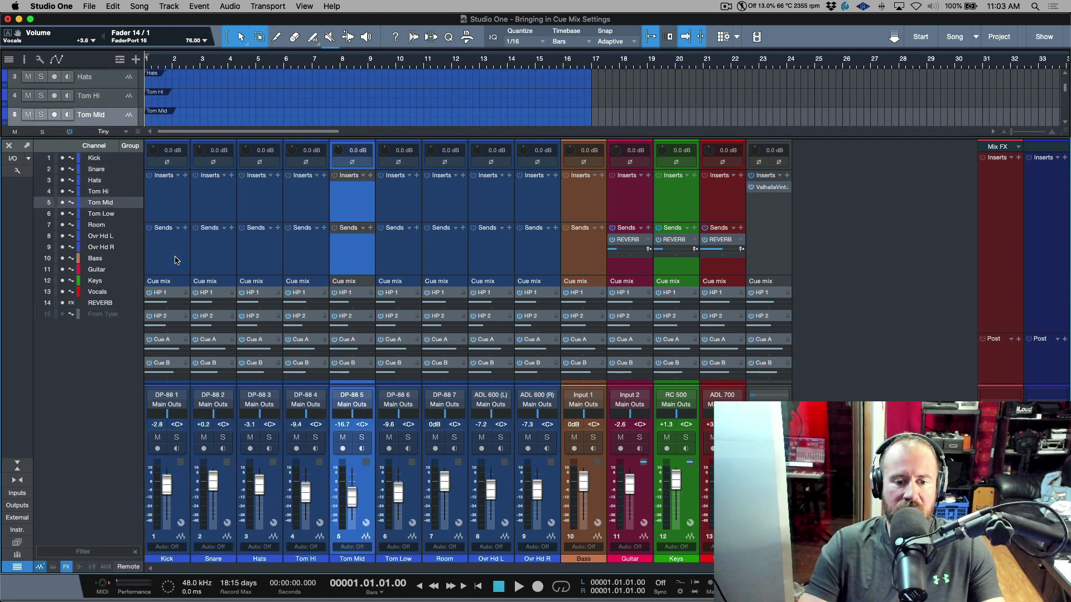
{"action": "key", "text": "Down"}
{"action": "key", "text": "Down"}
{"action": "key", "text": "Down"}
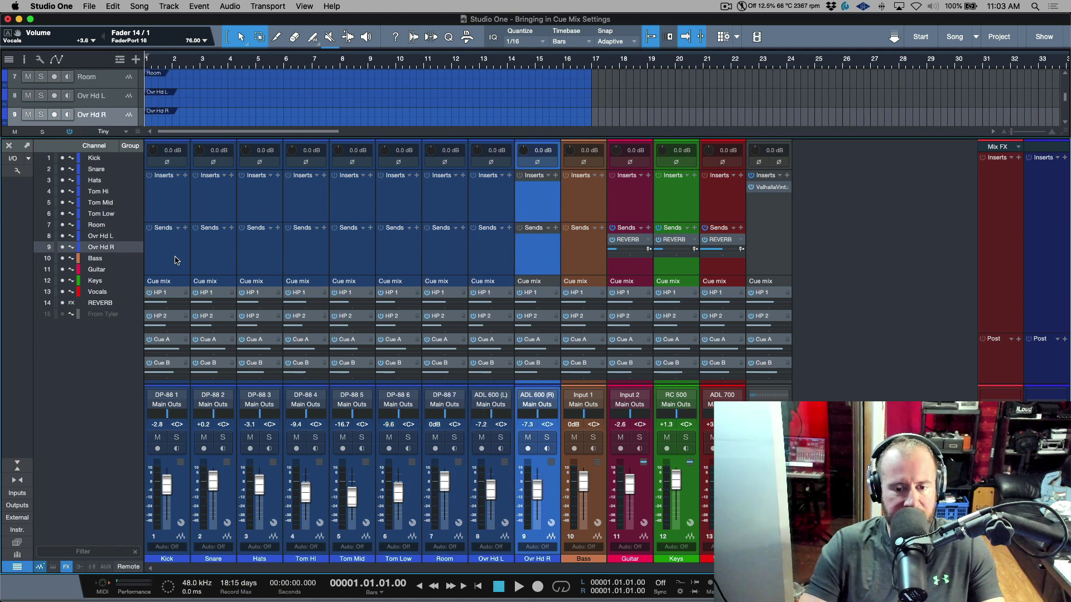
{"action": "key", "text": "Down"}
{"action": "key", "text": "Down"}
{"action": "key", "text": "Down"}
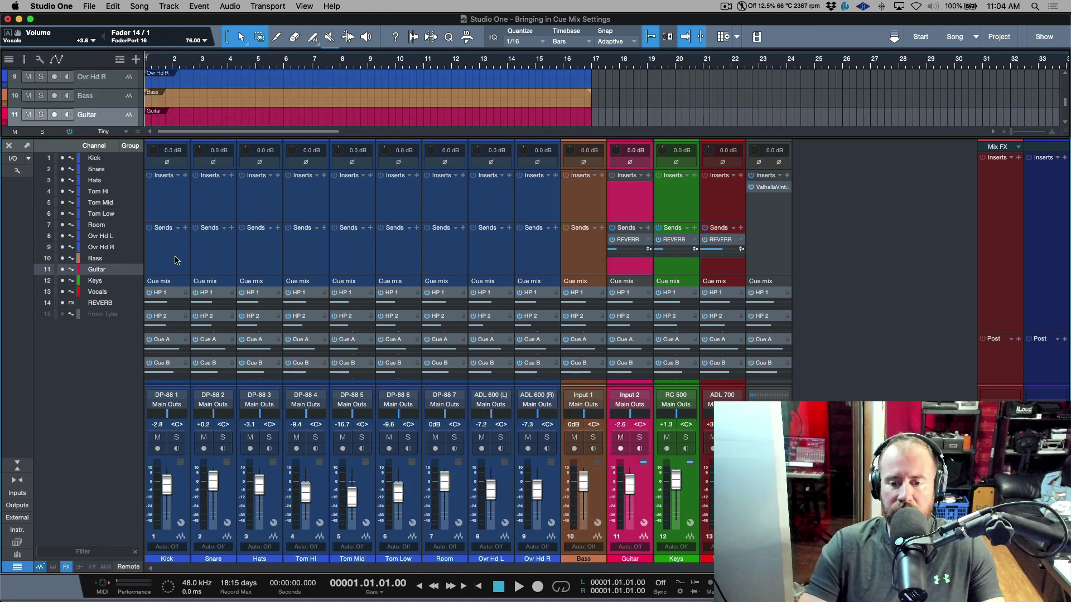
{"action": "key", "text": "Down"}
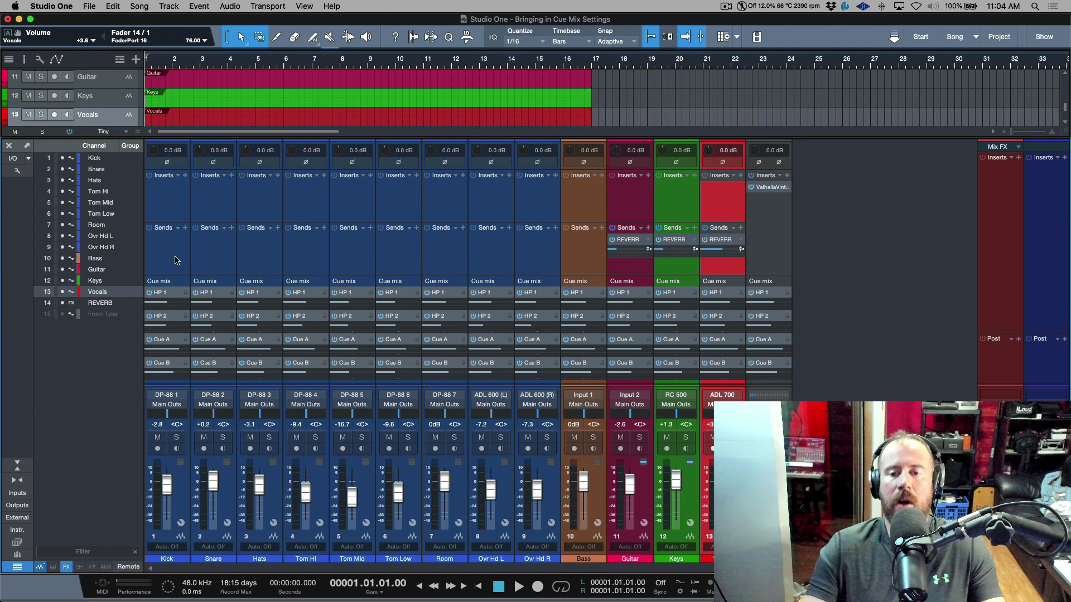
{"action": "key", "text": "Down"}
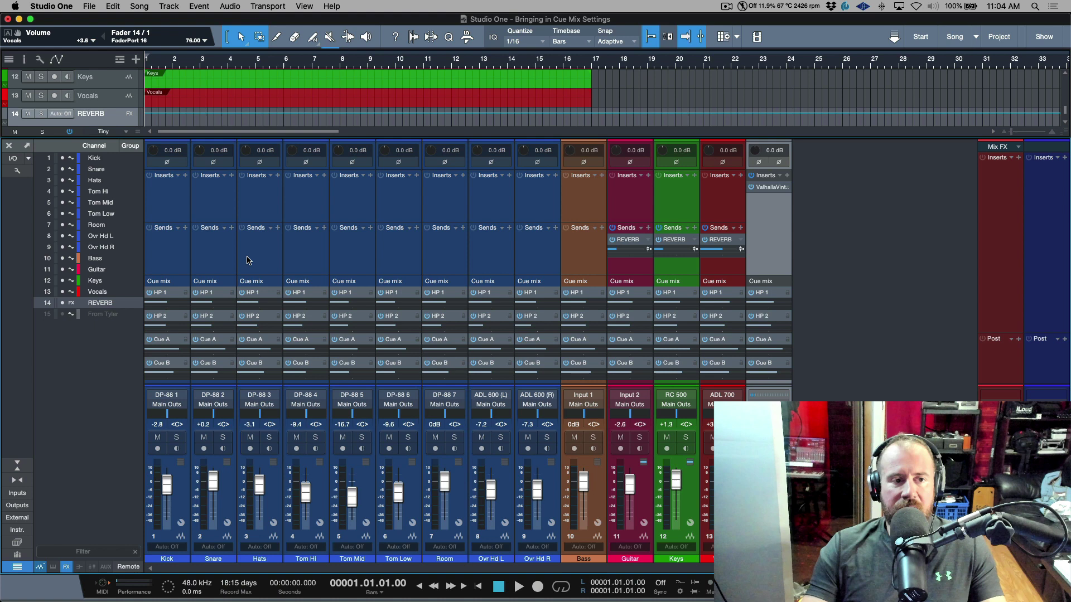
Mark HP 2 as a cue mix output in Song Setup and close it.
{"action": "left_click", "coordinate": [18, 164]}
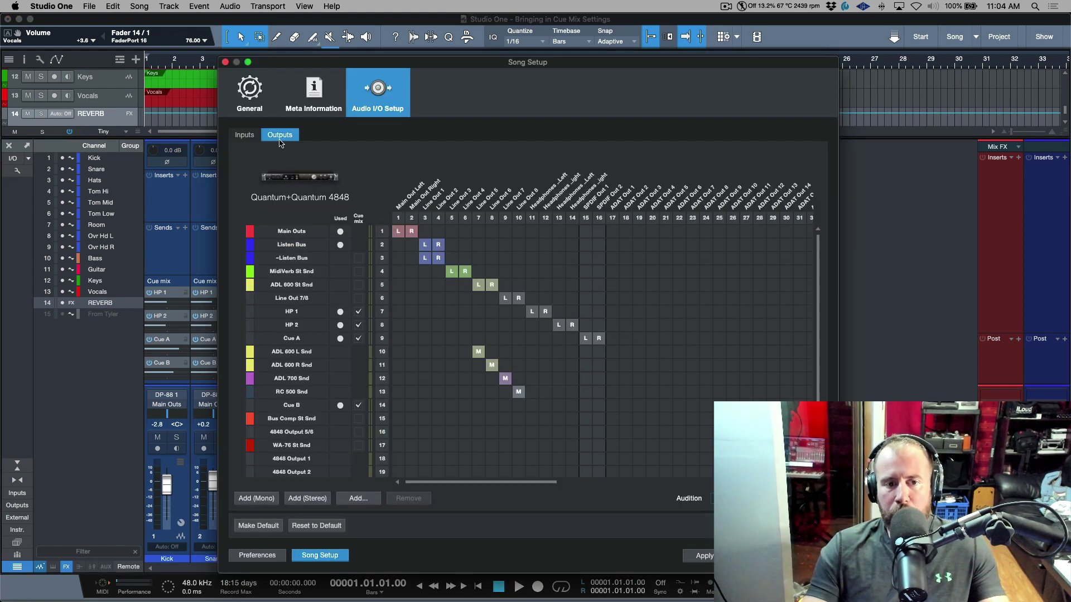
{"action": "left_click", "coordinate": [358, 324]}
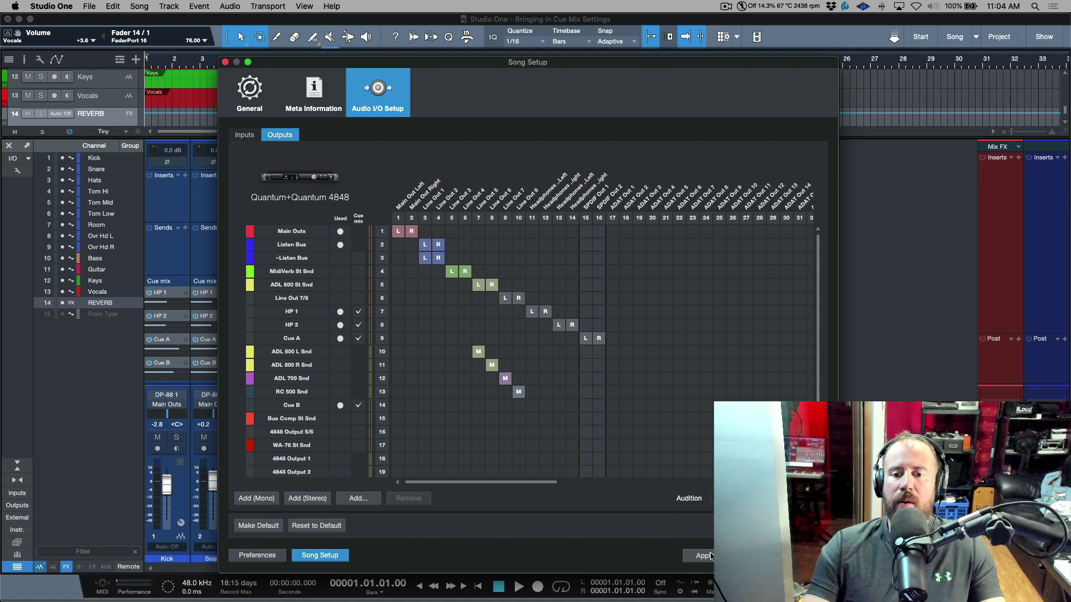
{"action": "key", "text": "Return"}
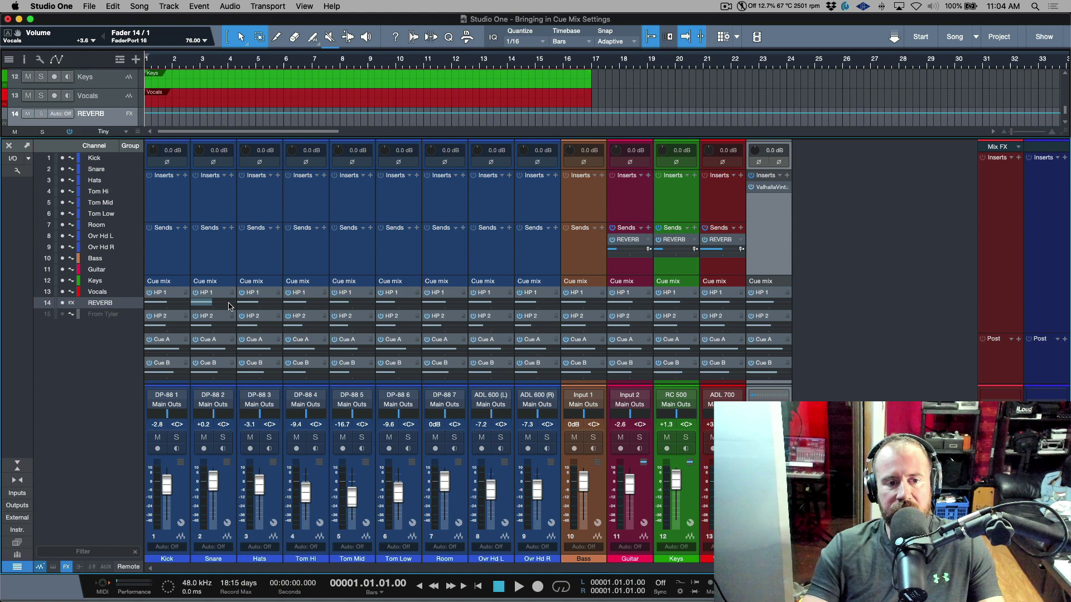
{"action": "mouse_move", "coordinate": [219, 310]}
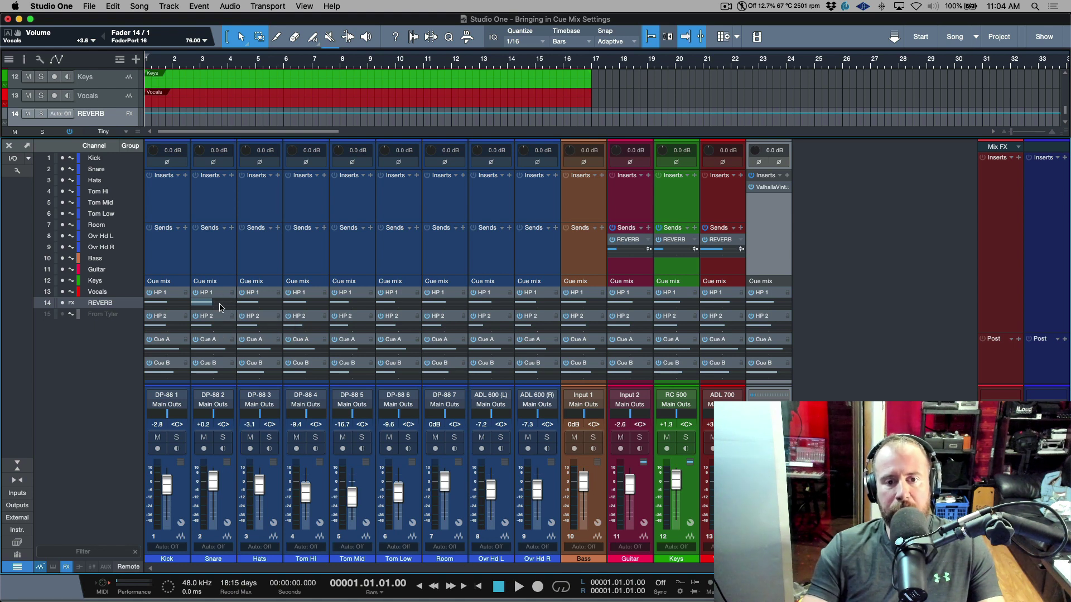
{"action": "left_click", "coordinate": [163, 263]}
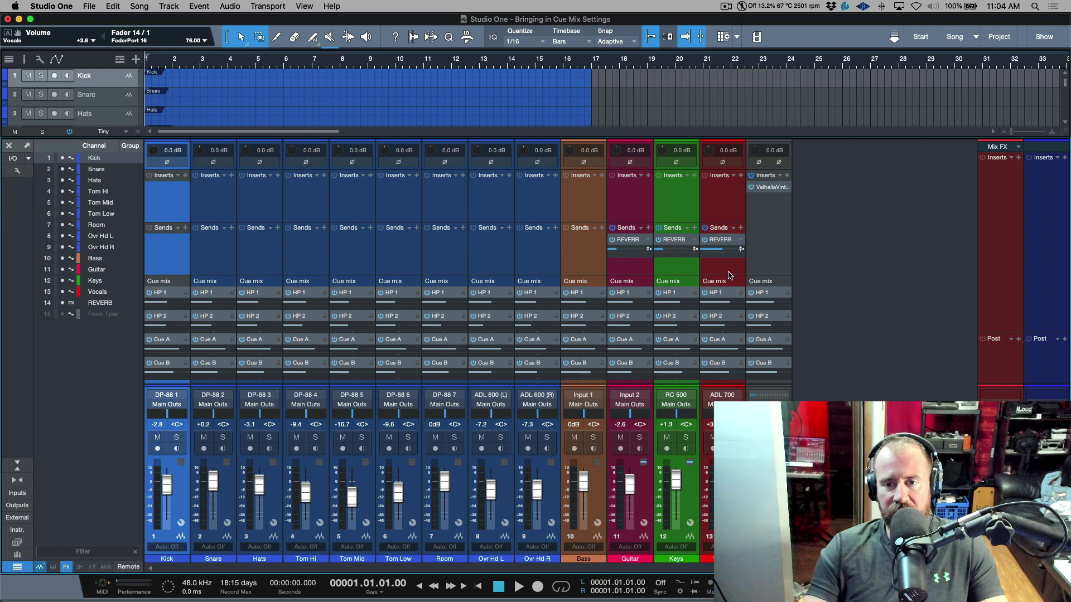
{"action": "left_click", "coordinate": [775, 263]}
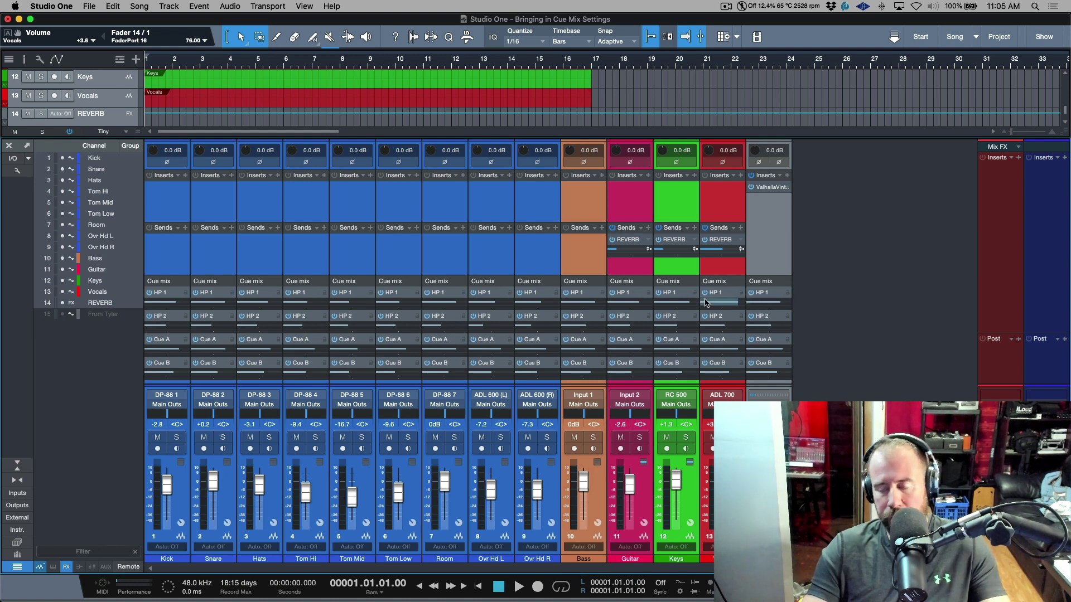
Zoom the arrangement to fit, bring the Console back, and show its output buses.
{"action": "left_click", "coordinate": [183, 258]}
{"action": "key", "text": "F3"}
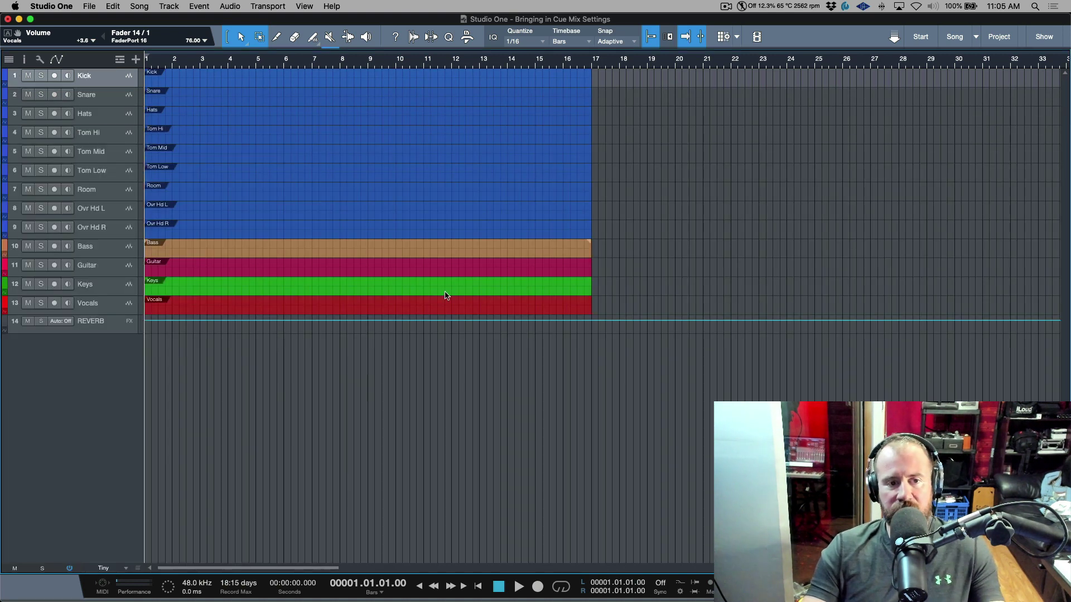
{"action": "key", "text": "z"}
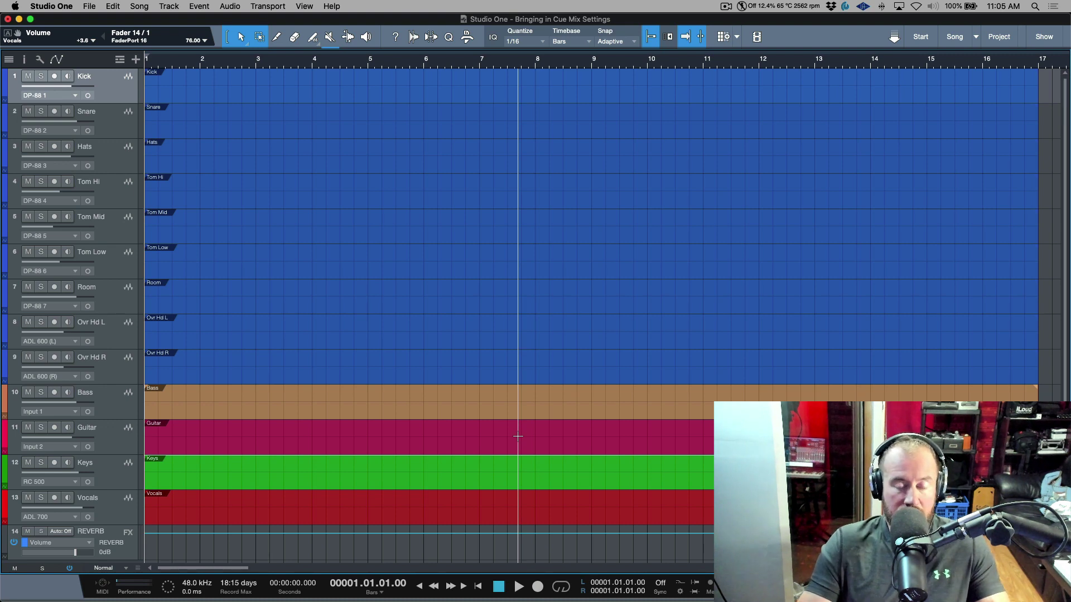
{"action": "key", "text": "F3"}
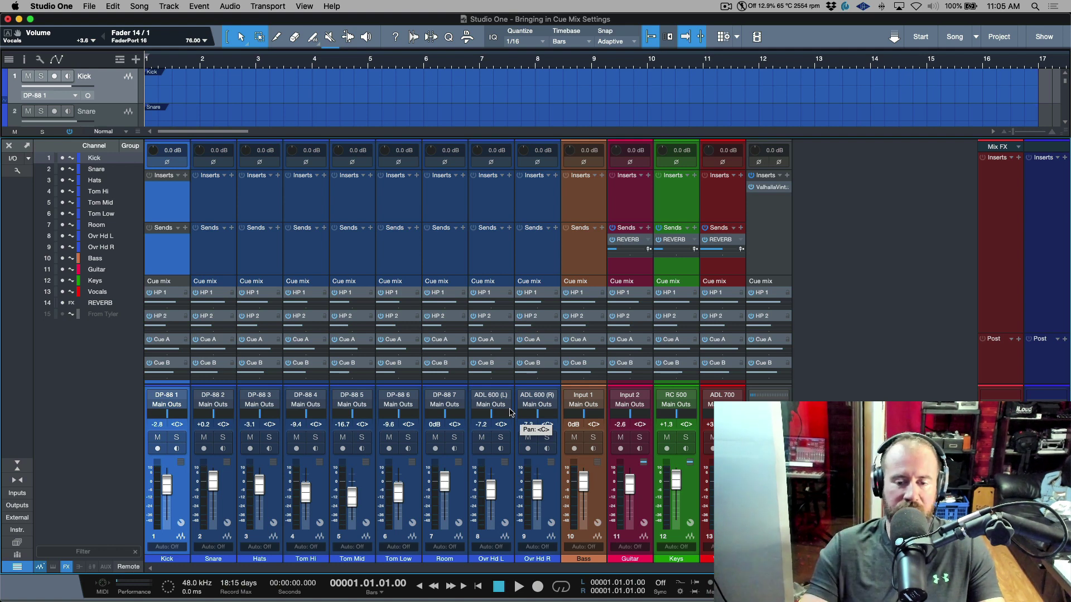
{"action": "left_click", "coordinate": [17, 505]}
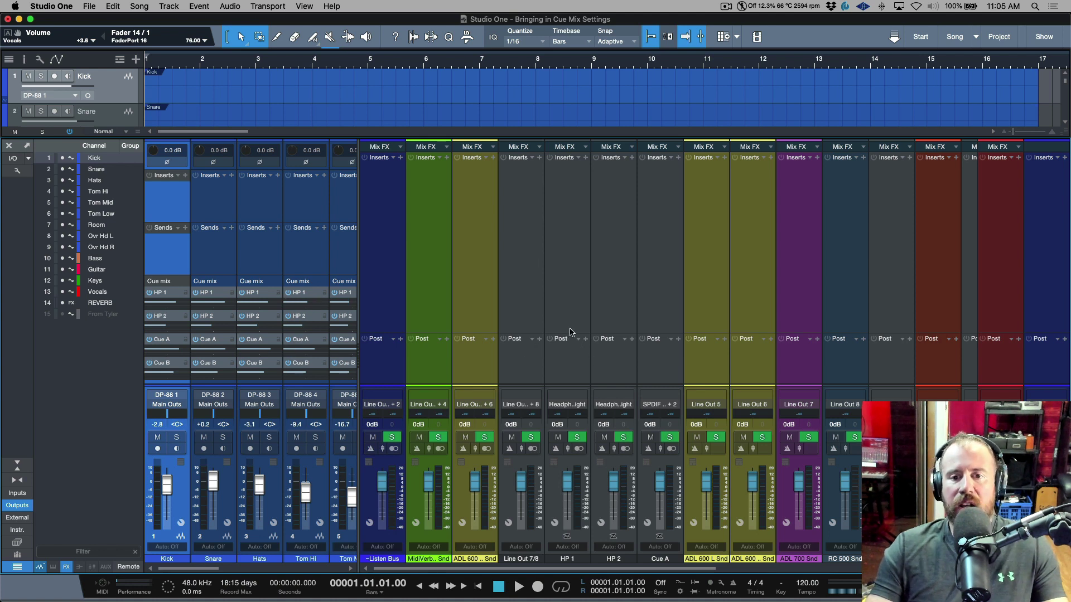
Turn on cue mix for the HP 1, Cue A and Cue B output channels.
{"action": "left_click", "coordinate": [572, 297]}
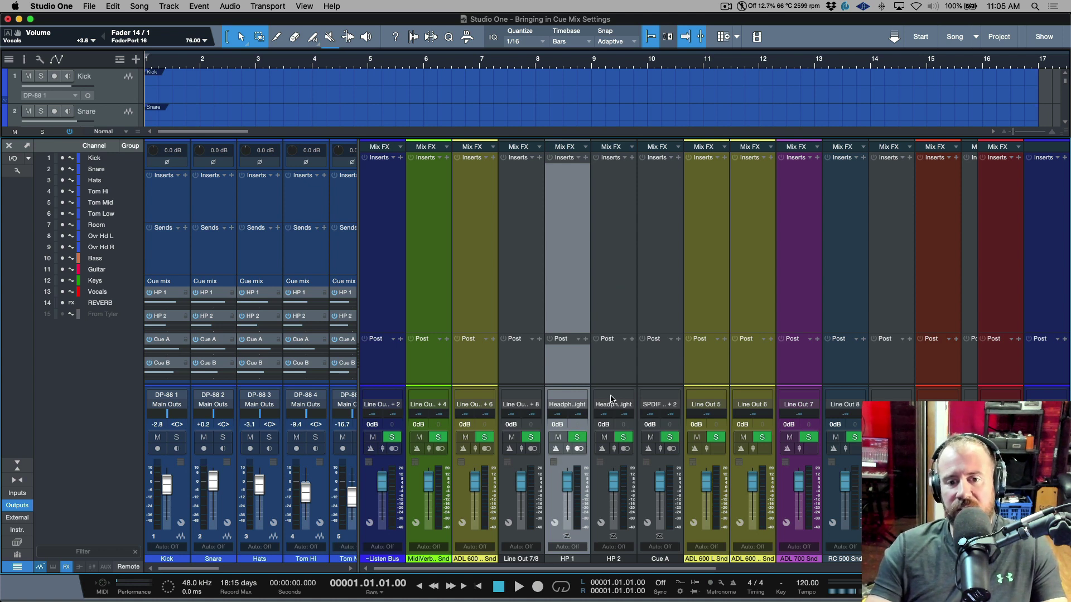
{"action": "left_click", "coordinate": [555, 449]}
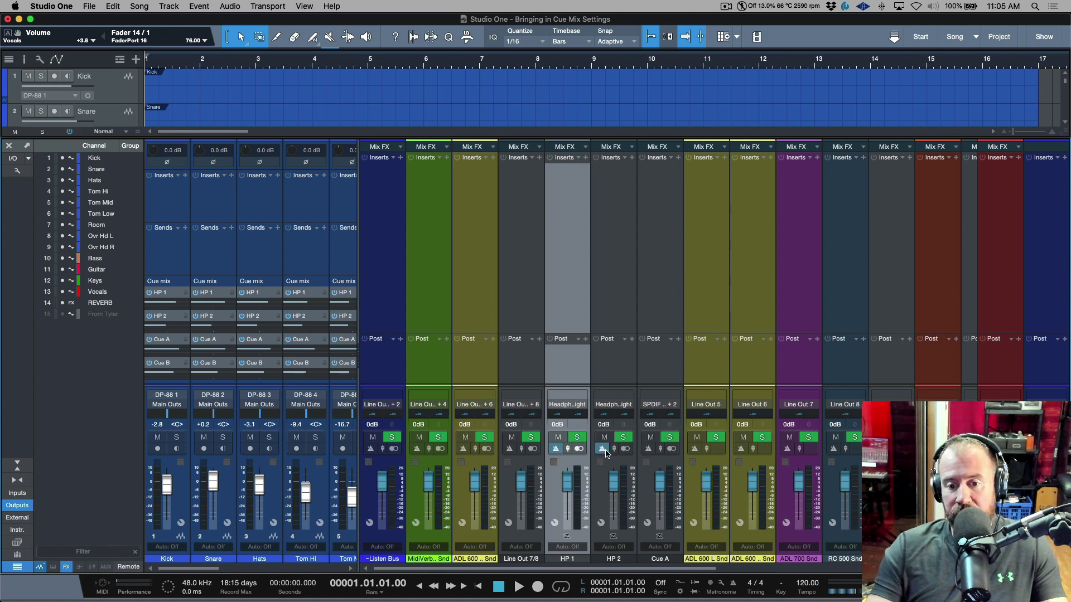
{"action": "left_click", "coordinate": [648, 449]}
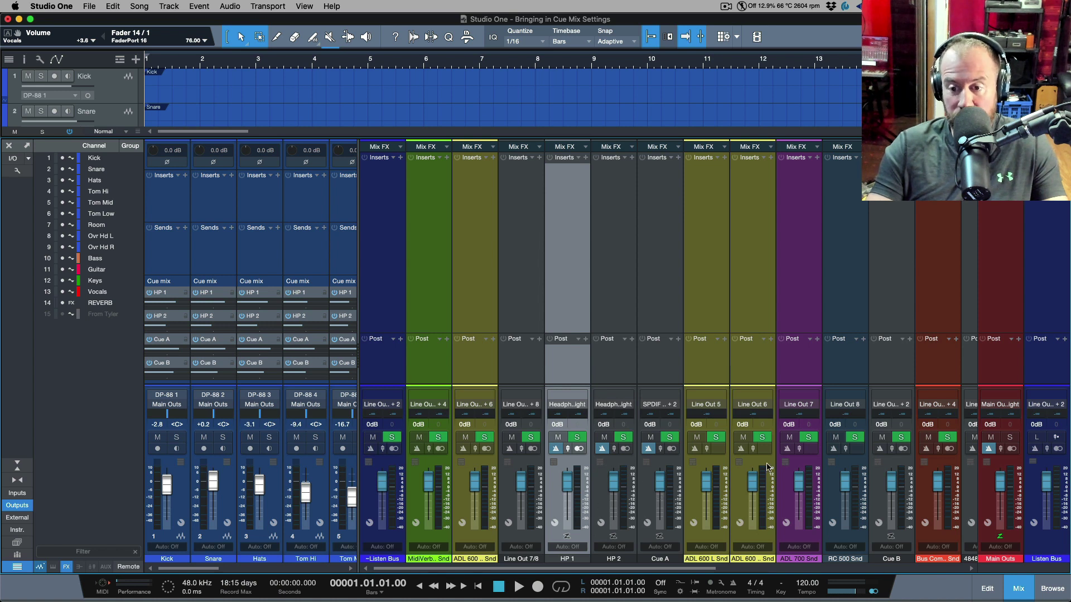
{"action": "left_click", "coordinate": [881, 449]}
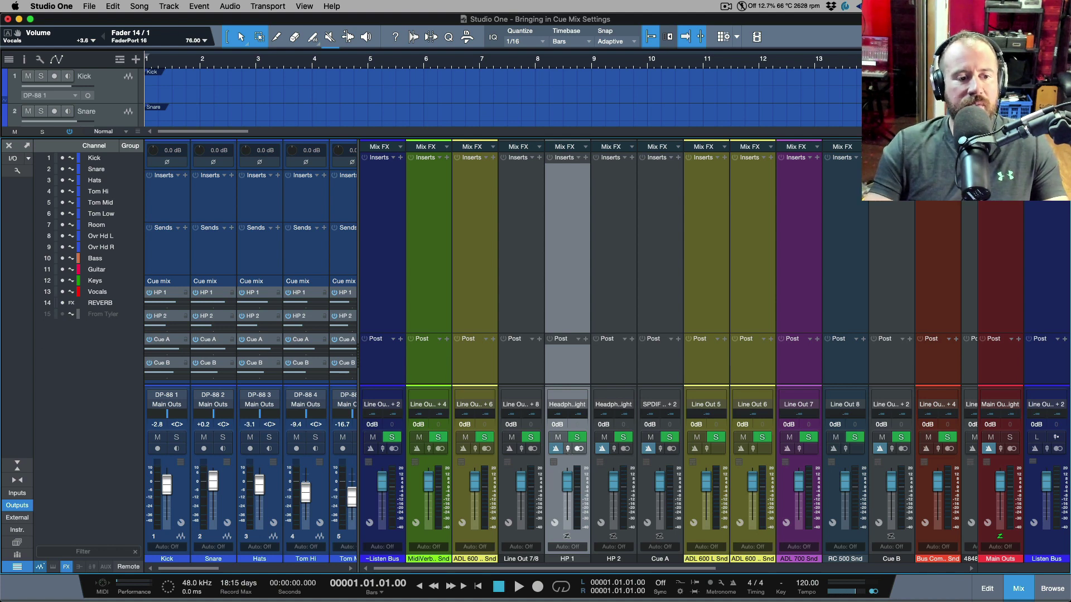
Turn off Outputs in the Console sidebar to show just the 14 track channels.
{"action": "left_click", "coordinate": [26, 505]}
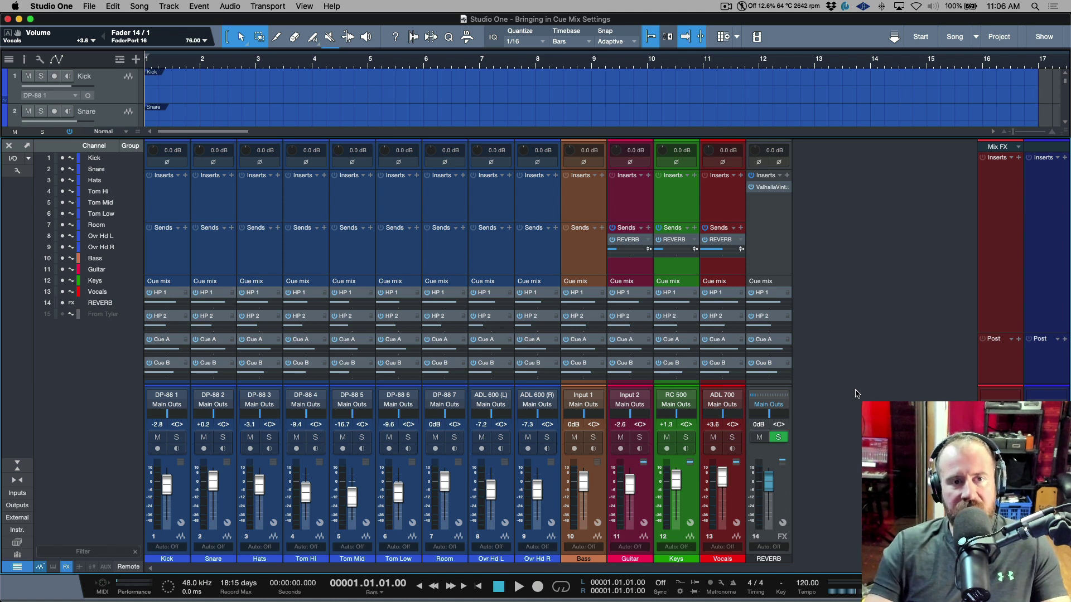
Create a new Empty Song titled 'New Song For Tracking' at 48.0 kHz, 24 Bit.
{"action": "left_click", "coordinate": [89, 6]}
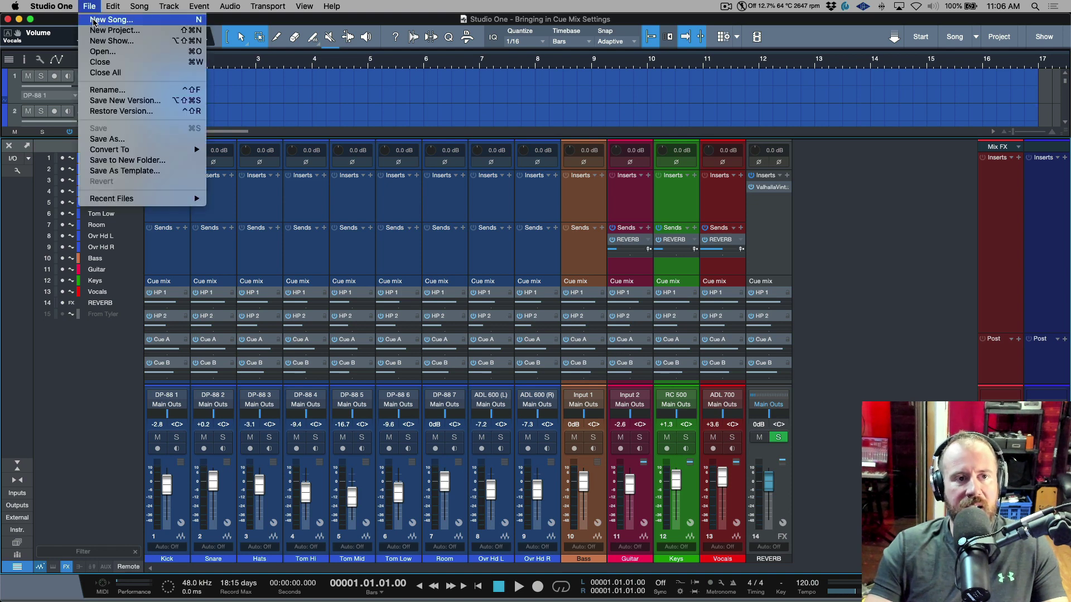
{"action": "left_click", "coordinate": [93, 21]}
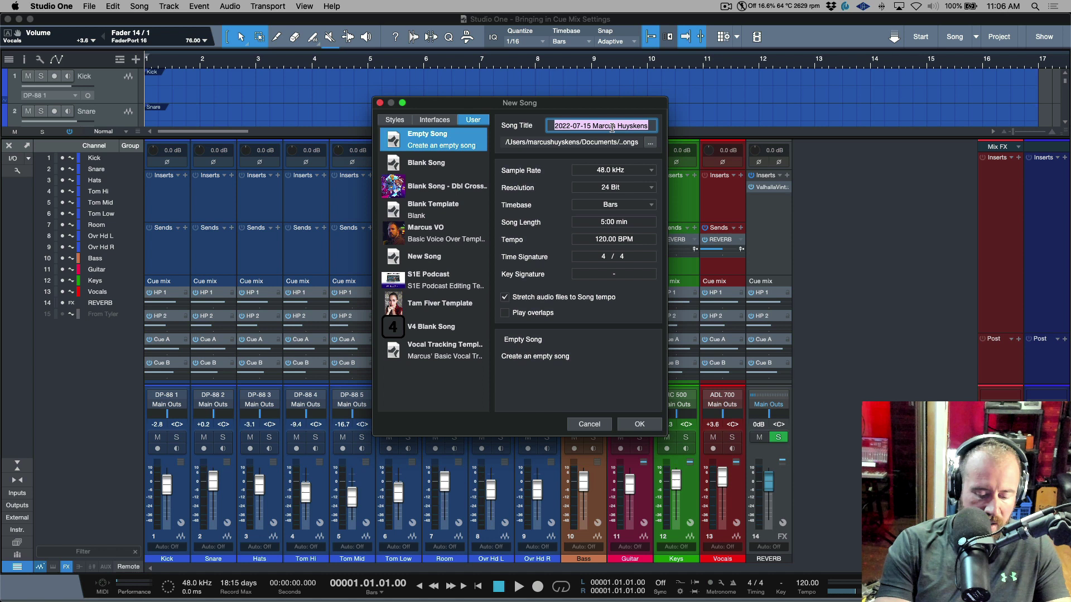
{"action": "type", "text": "New SOng"}
{"action": "key", "text": "BackSpace"}
{"action": "key", "text": "BackSpace"}
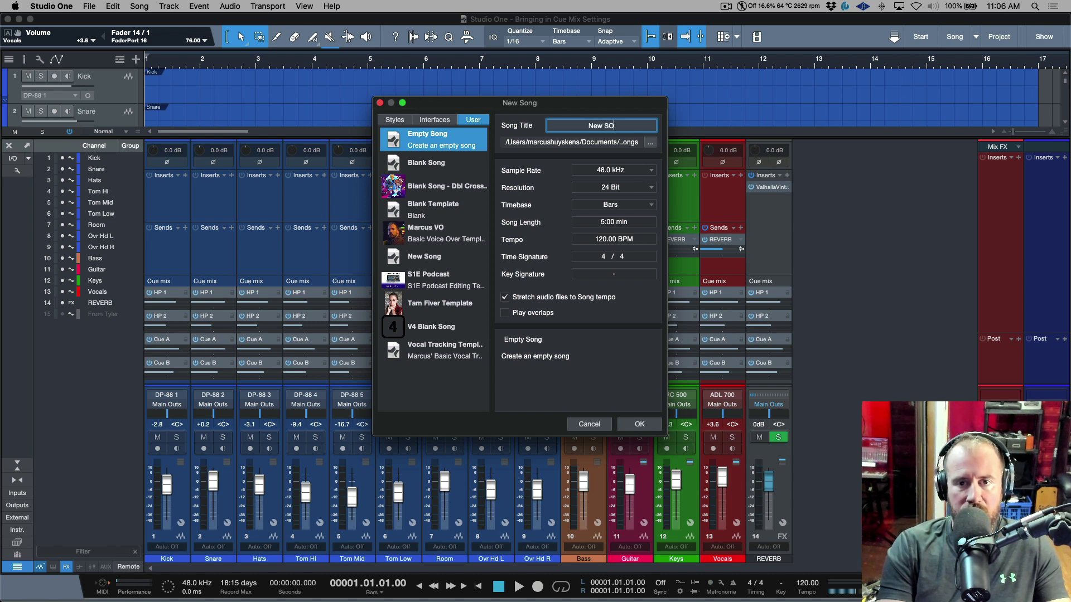
{"action": "key", "text": "BackSpace"}
{"action": "type", "text": "ong "}
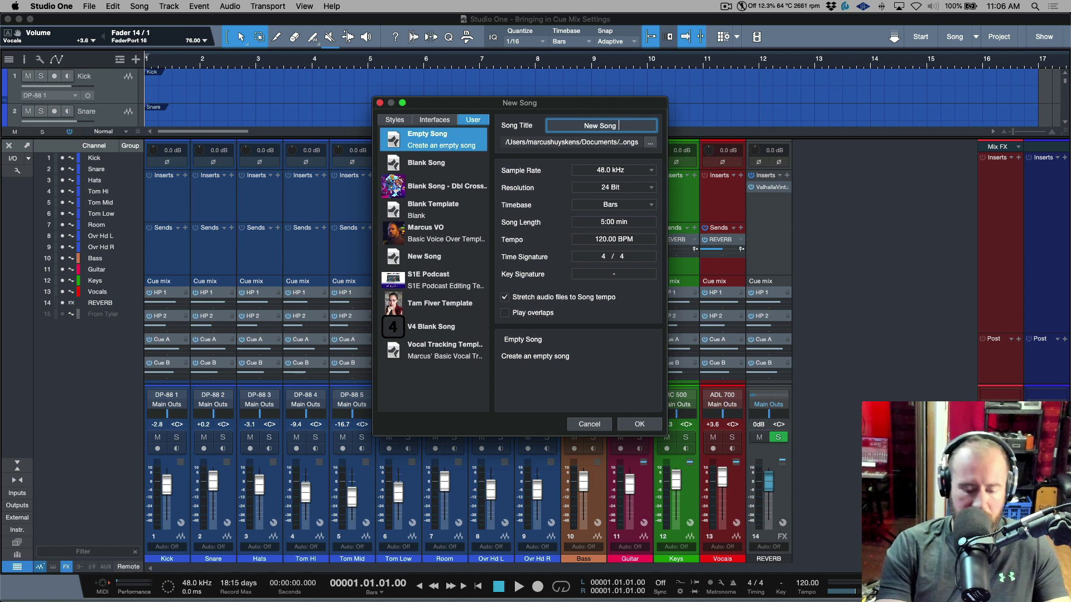
{"action": "type", "text": "For Trackin"}
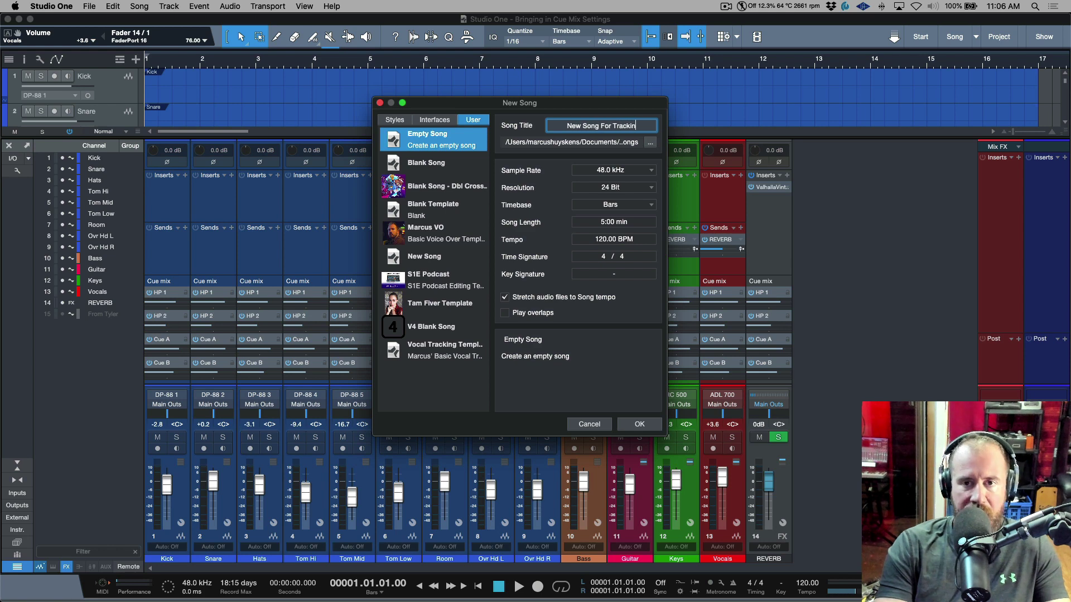
{"action": "type", "text": "g"}
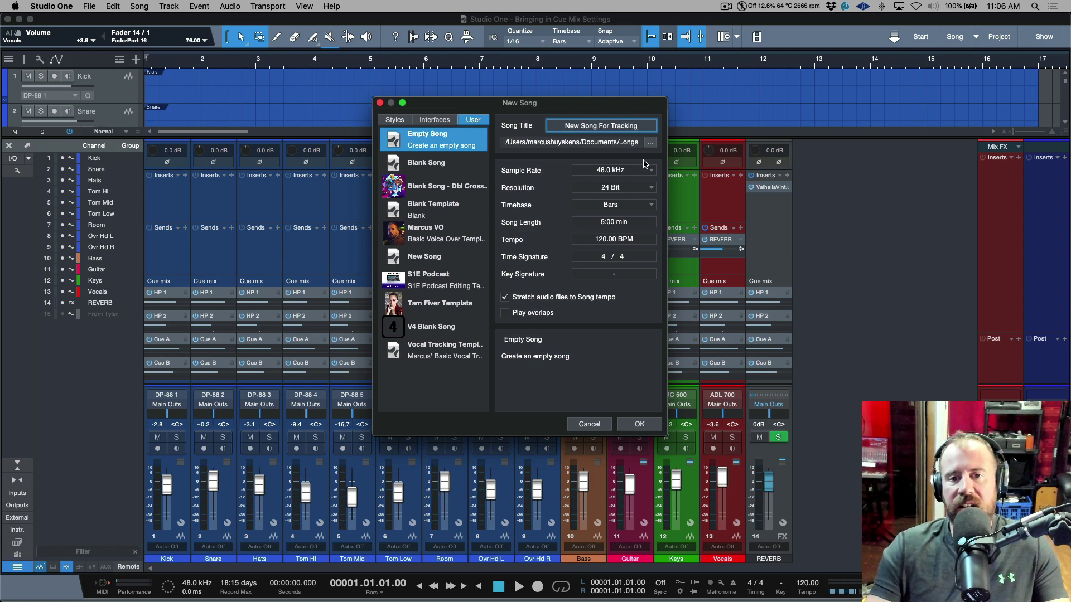
{"action": "left_click", "coordinate": [639, 425]}
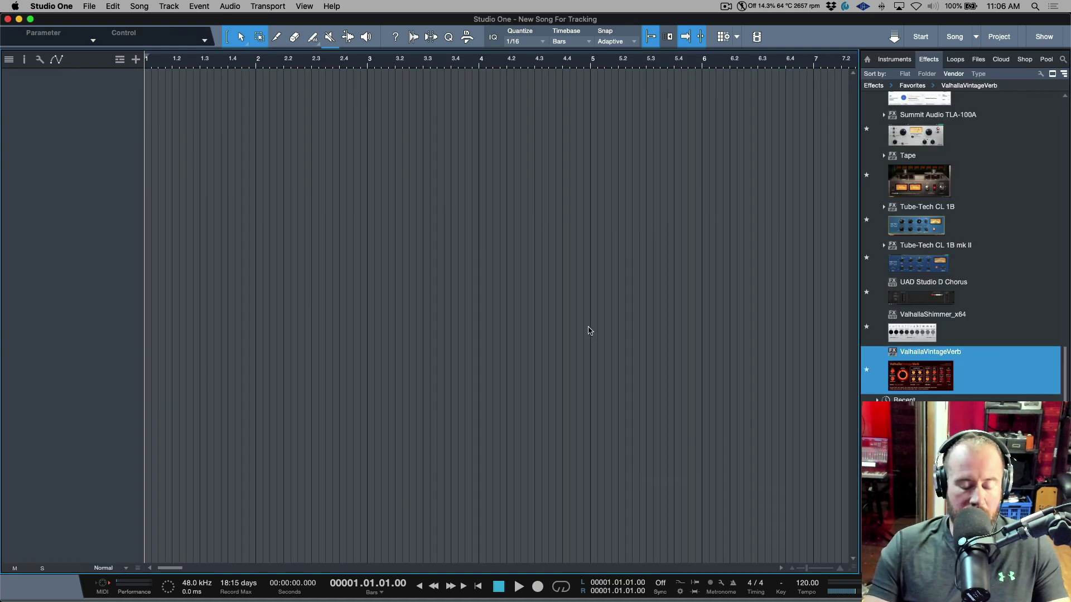
{"action": "scroll", "coordinate": [594, 332], "scroll_direction": "right", "scroll_amount": 2}
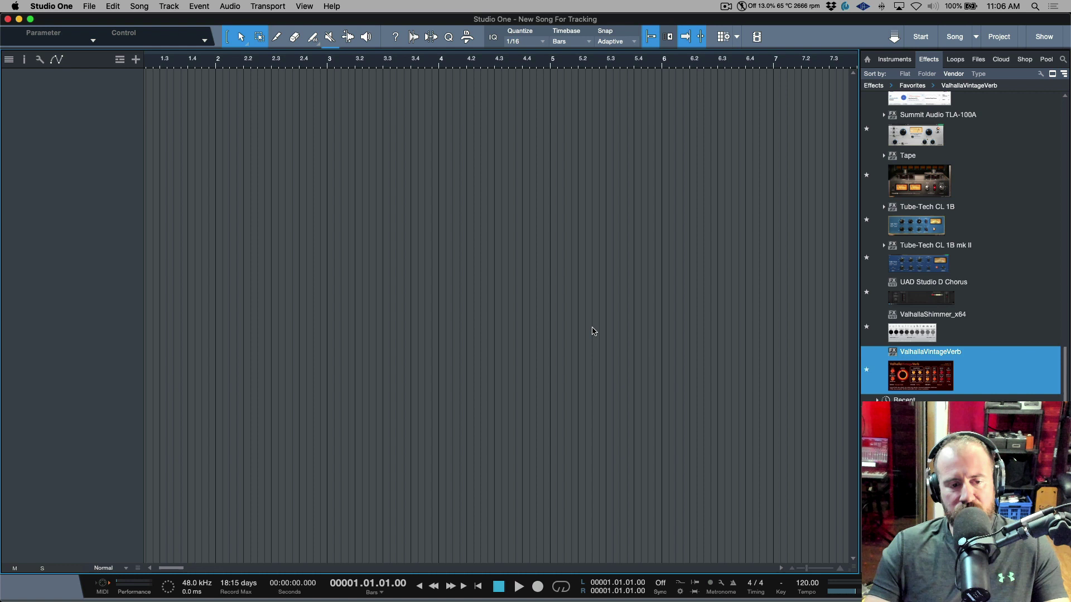
Mark HP 1, HP 2, Cue A and Cue B as cue mix outputs in the new song's setup.
{"action": "key", "text": "F3"}
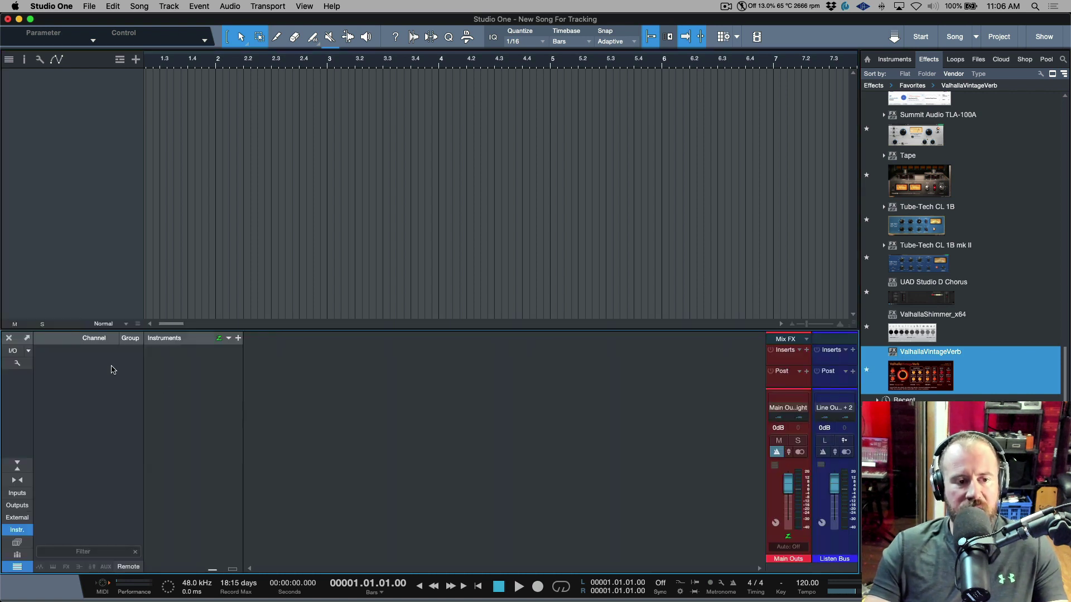
{"action": "left_click", "coordinate": [14, 351]}
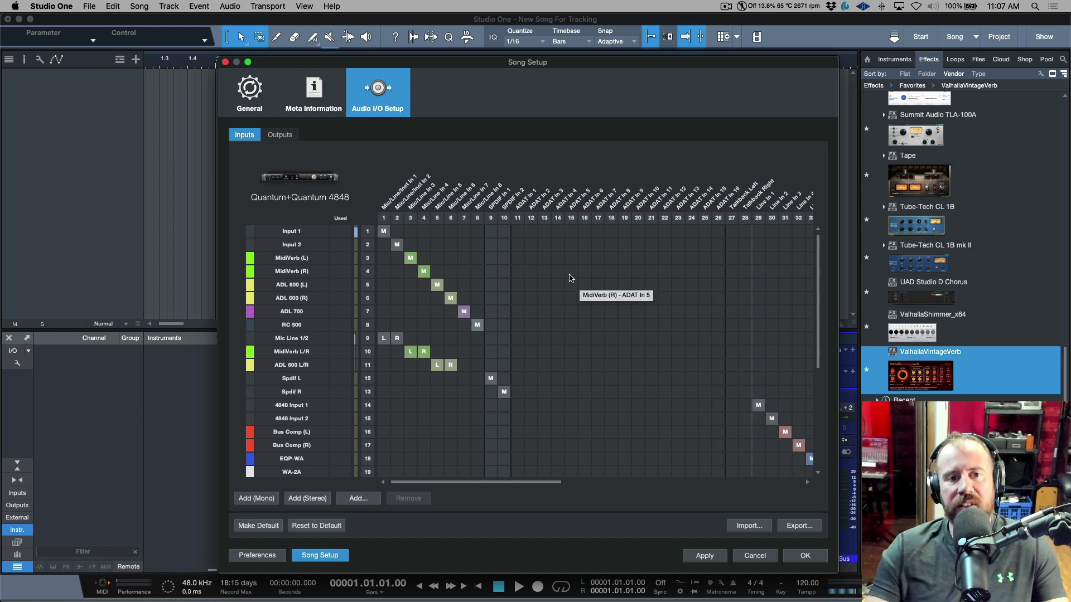
{"action": "left_click", "coordinate": [281, 137]}
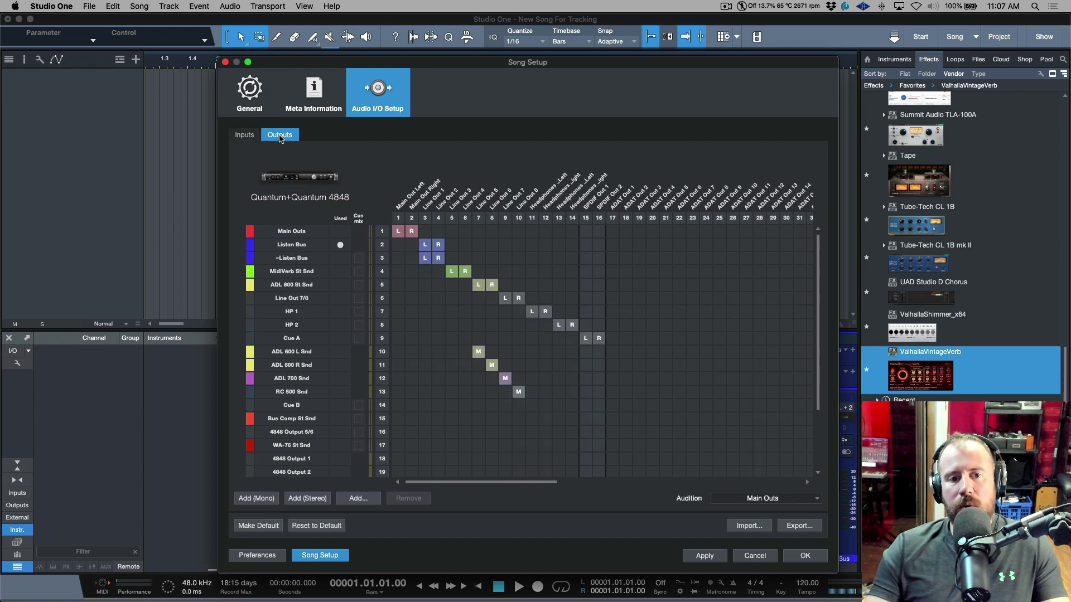
{"action": "left_click", "coordinate": [358, 311]}
{"action": "left_click", "coordinate": [358, 325]}
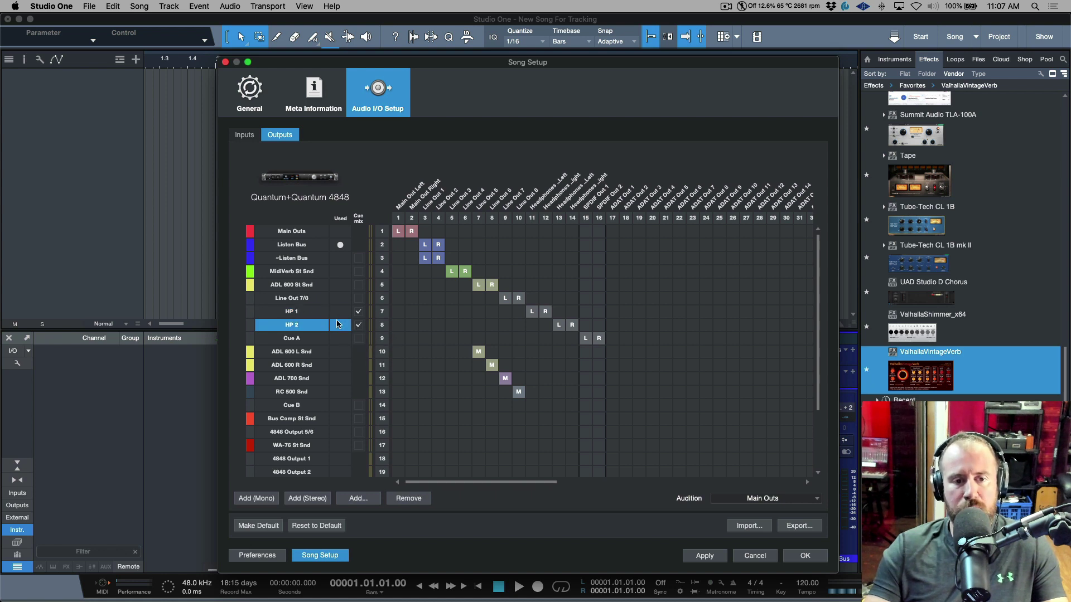
{"action": "left_click", "coordinate": [358, 338]}
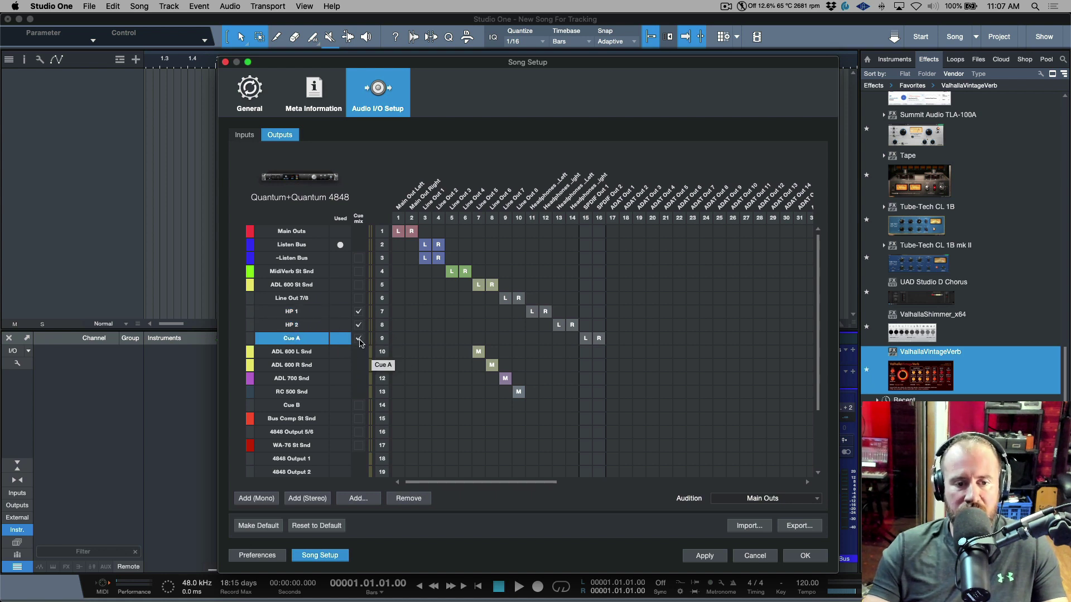
{"action": "left_click", "coordinate": [359, 407]}
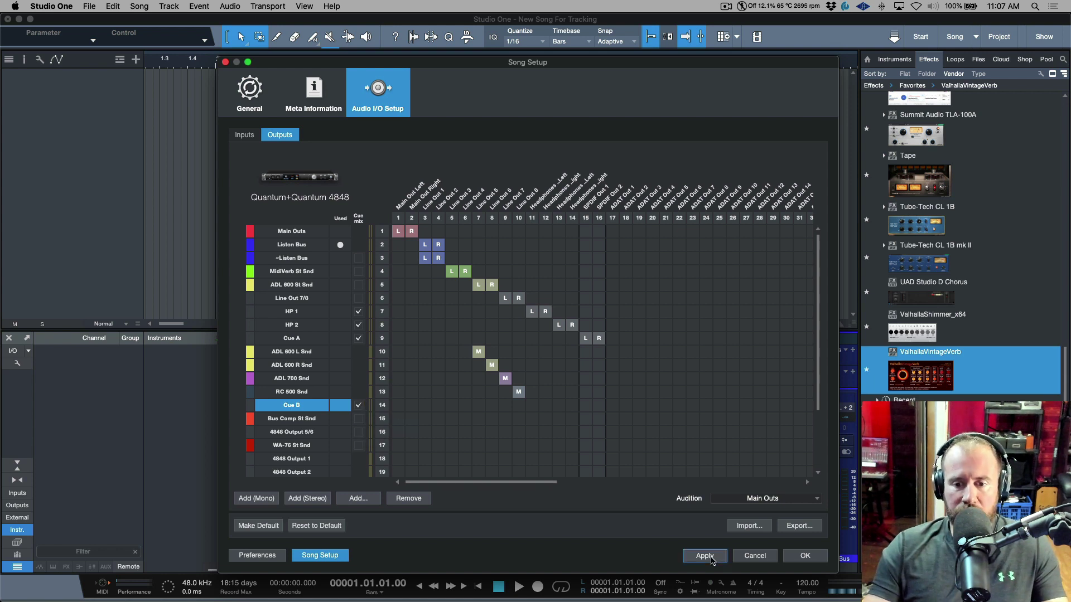
{"action": "left_click", "coordinate": [805, 556]}
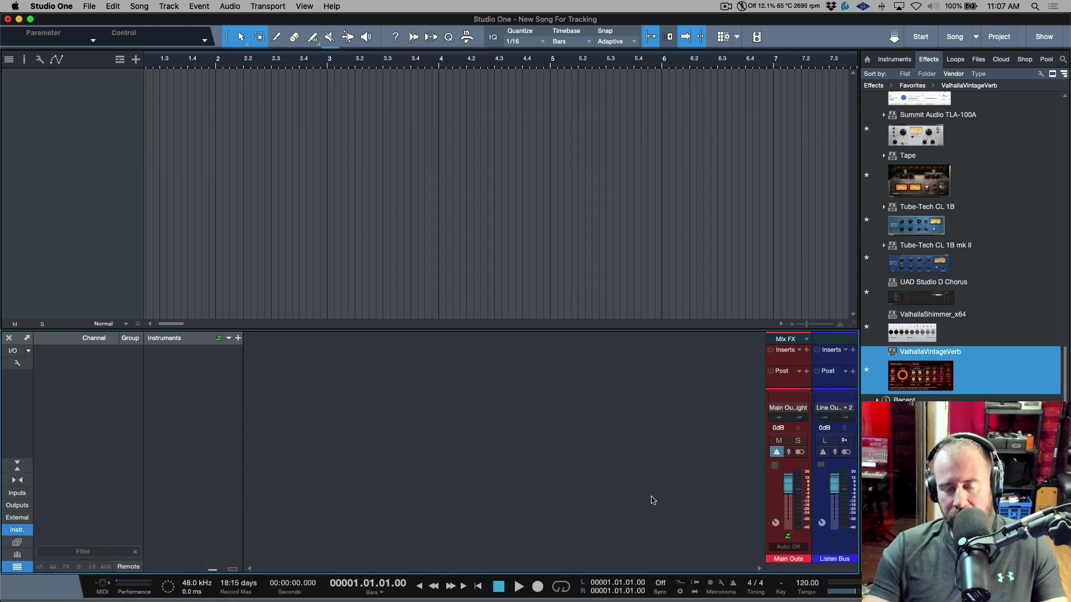
Hide the Instruments list and Browser, then open 'Bringing in Cue Mix Settings.song' for Import Song Data.
{"action": "left_click", "coordinate": [24, 531]}
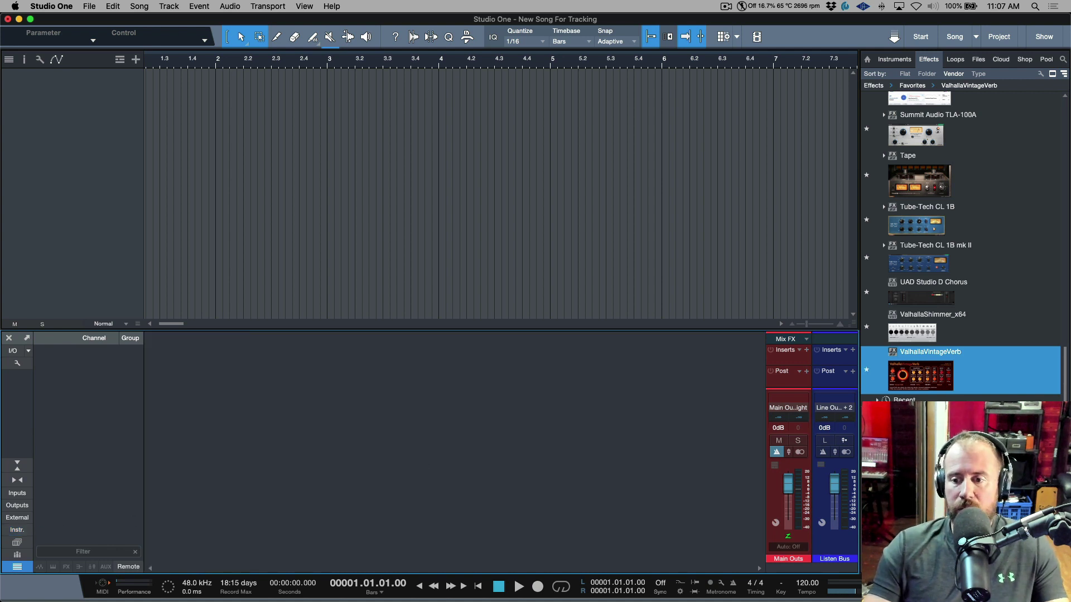
{"action": "key", "text": "F5"}
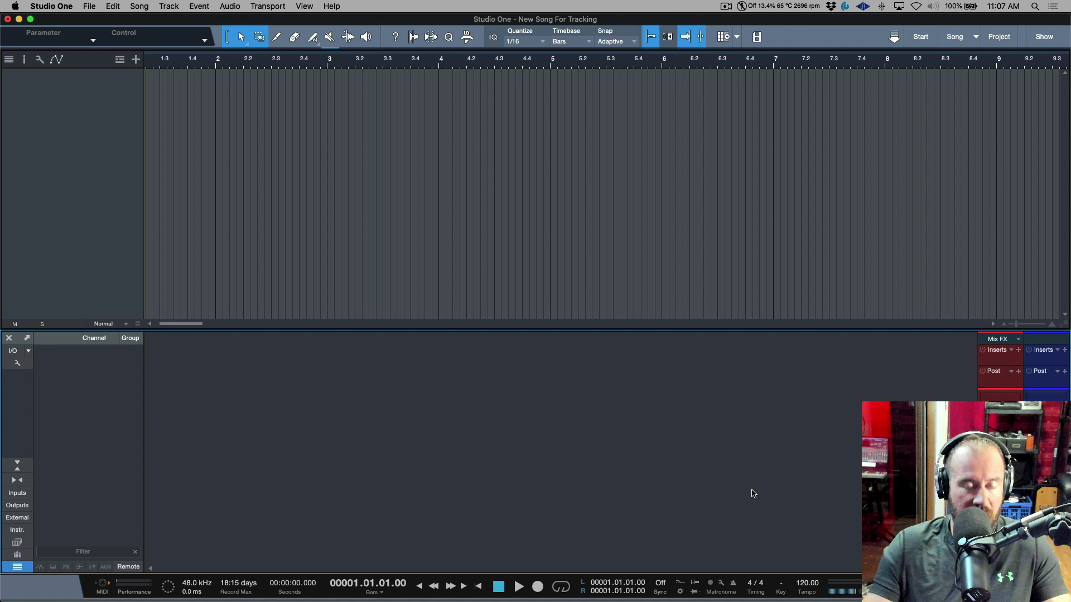
{"action": "left_click", "coordinate": [139, 8]}
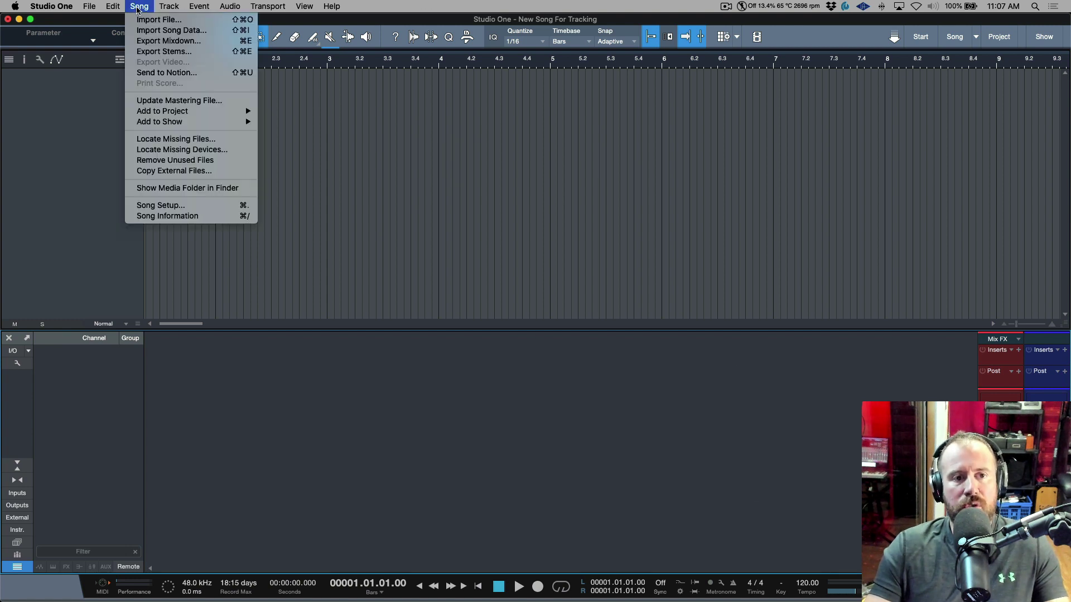
{"action": "left_click", "coordinate": [143, 32]}
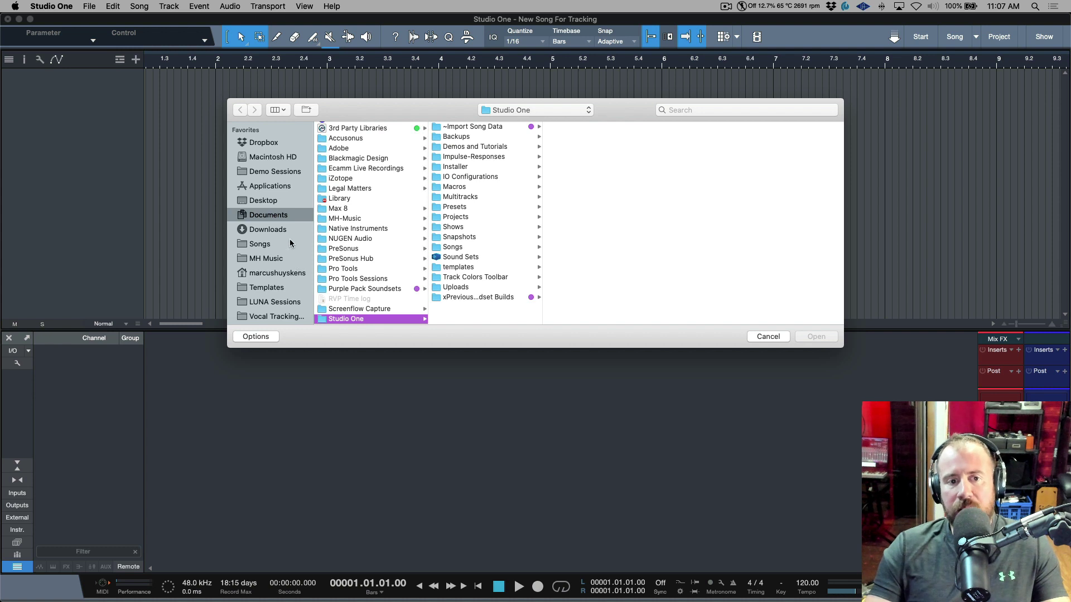
{"action": "left_click", "coordinate": [260, 243]}
{"action": "scroll", "coordinate": [343, 233], "scroll_direction": "down", "scroll_amount": 3}
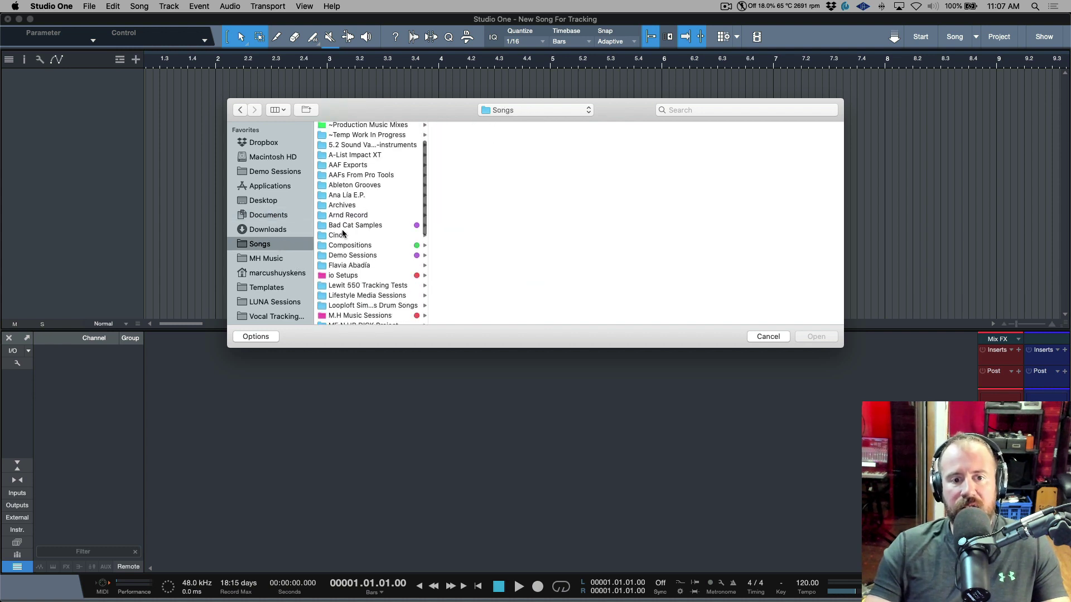
{"action": "left_click", "coordinate": [360, 266]}
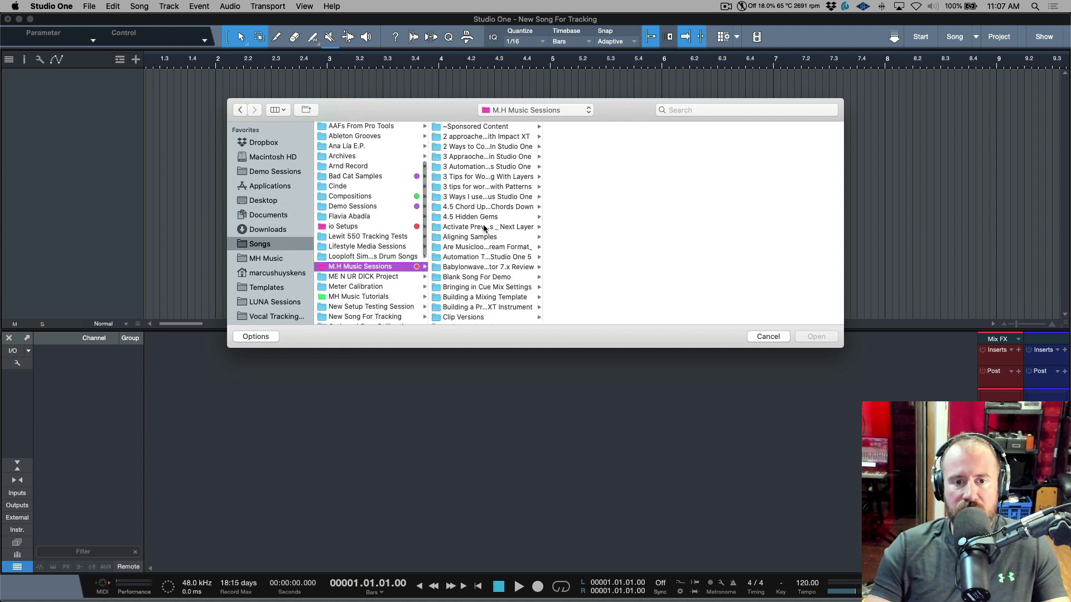
{"action": "scroll", "coordinate": [484, 228], "scroll_direction": "down", "scroll_amount": 2}
{"action": "left_click", "coordinate": [479, 263]}
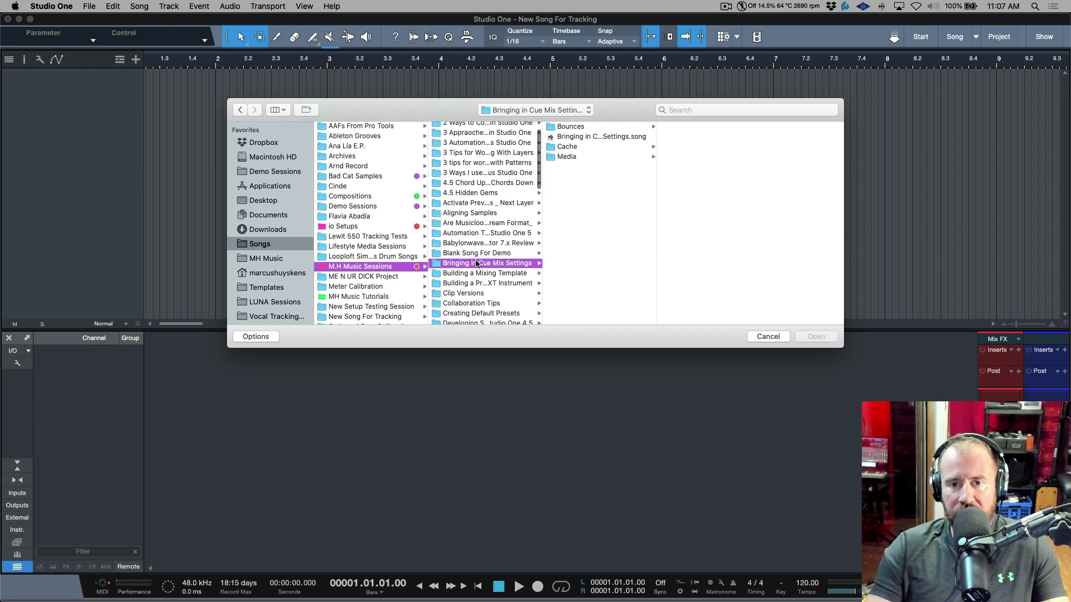
{"action": "left_click", "coordinate": [619, 137]}
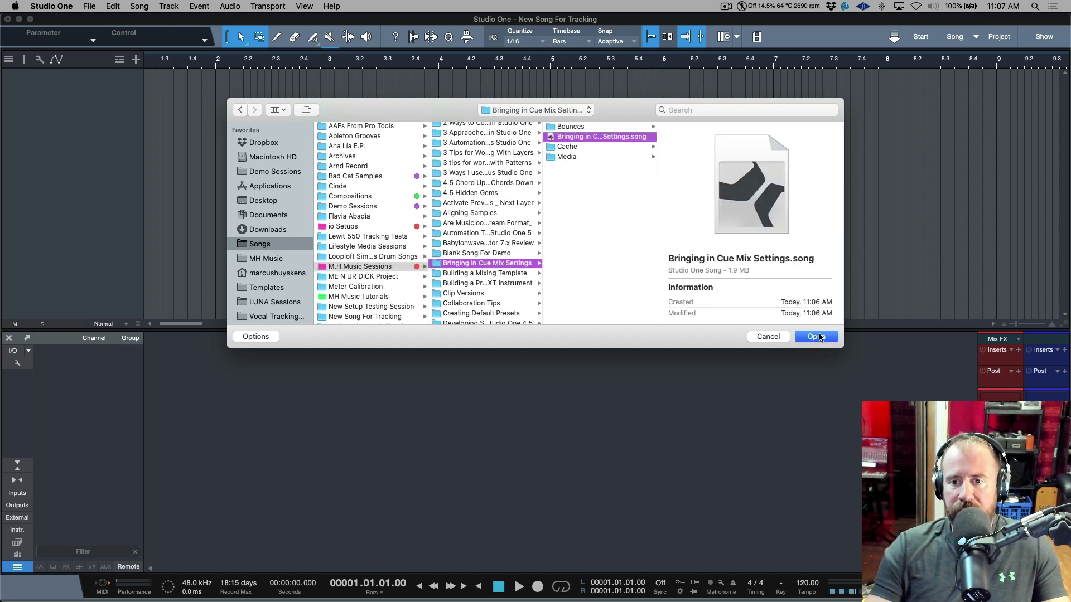
{"action": "left_click", "coordinate": [817, 337]}
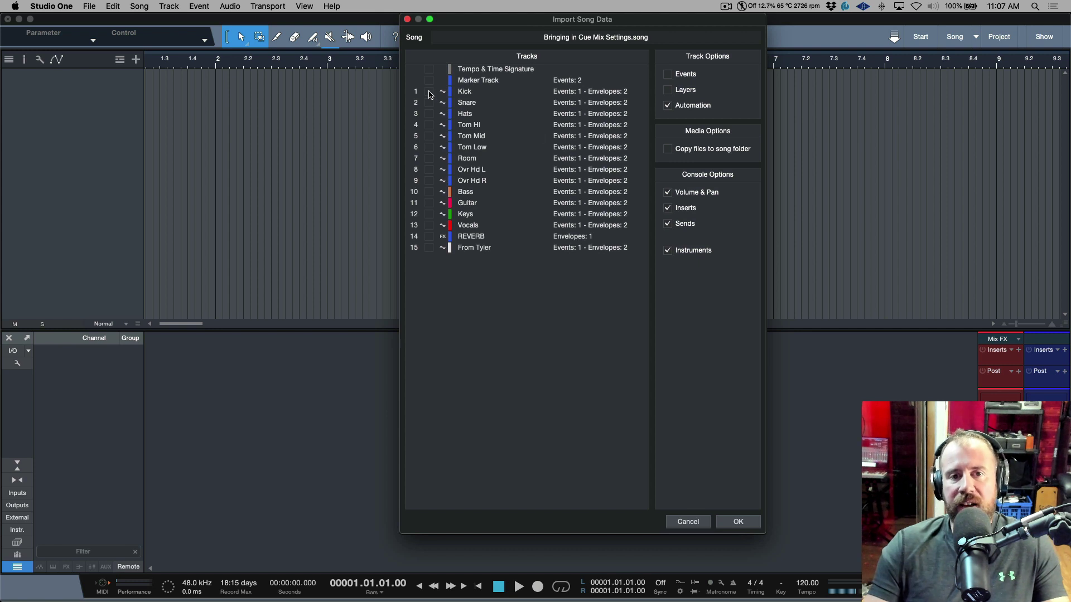
Select tracks Kick through REVERB and import them into 'New Song For Tracking'.
{"action": "left_click_drag", "start_coordinate": [429, 92], "coordinate": [432, 239]}
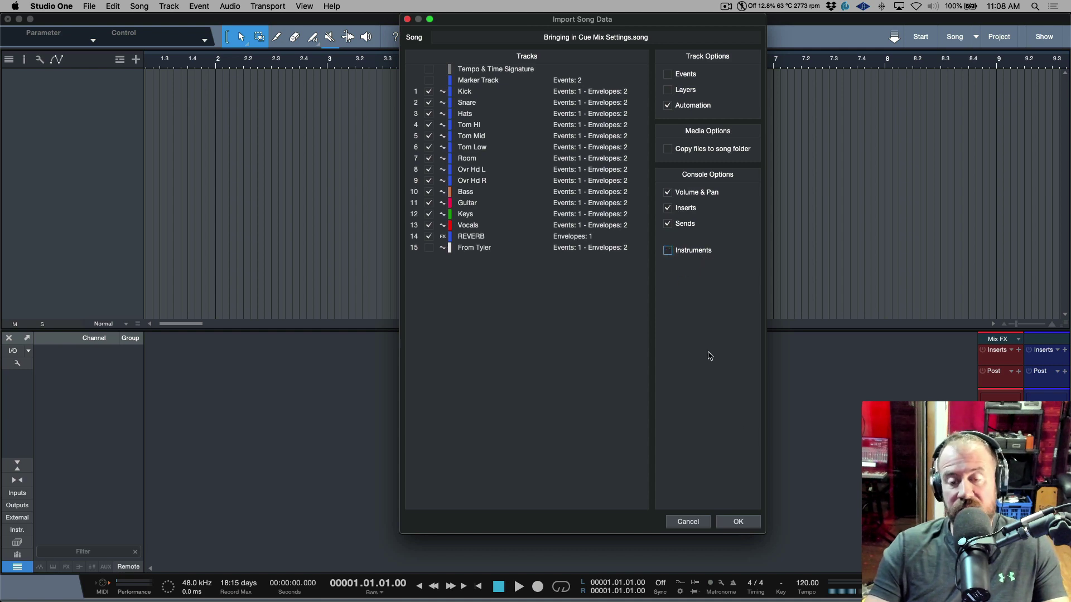
{"action": "left_click", "coordinate": [738, 523]}
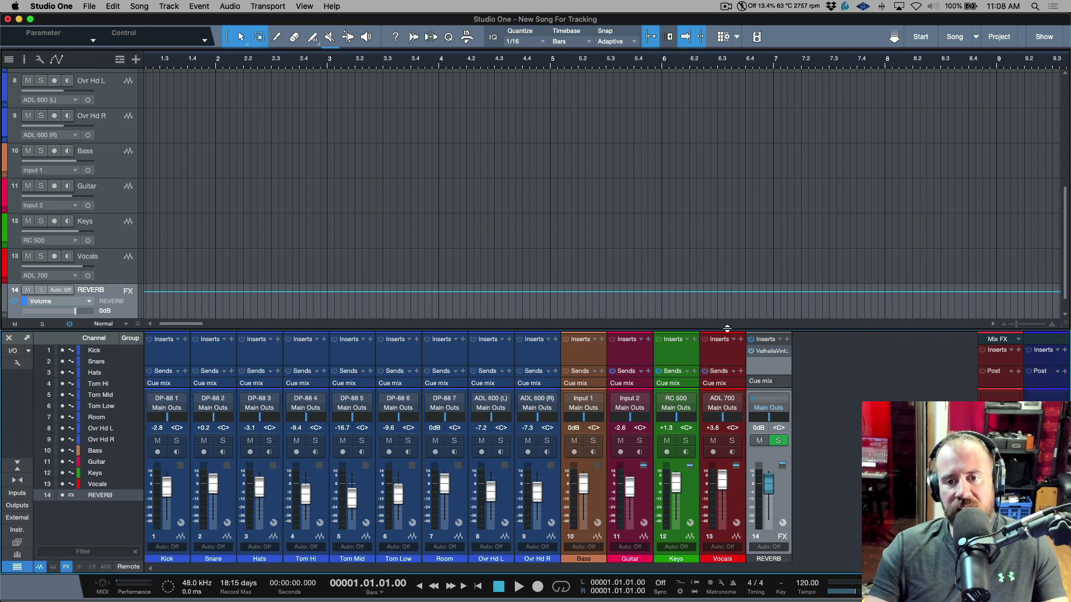
Enlarge the mixer panel and its Sends and Cue mix areas to show REVERB sends and cue levels.
{"action": "left_click_drag", "start_coordinate": [726, 329], "coordinate": [707, 166]}
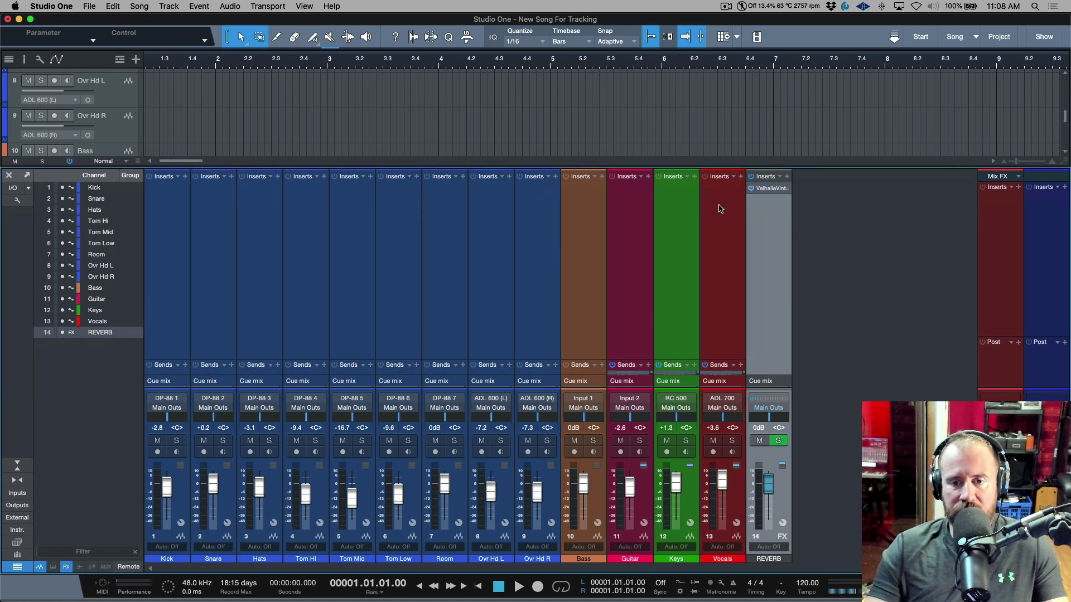
{"action": "left_click_drag", "start_coordinate": [707, 360], "coordinate": [707, 240]}
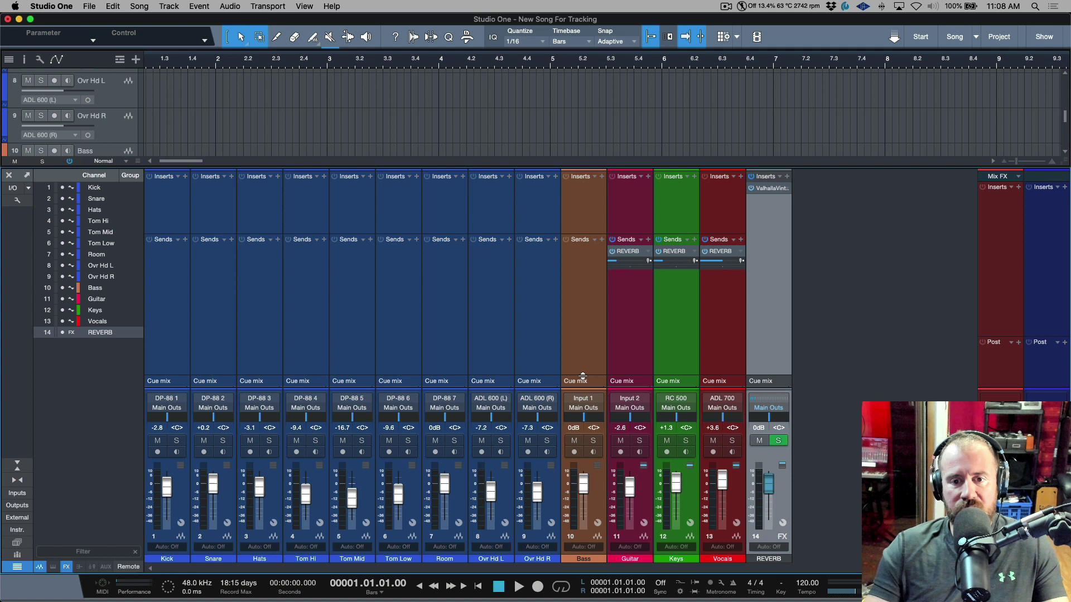
{"action": "left_click_drag", "start_coordinate": [582, 377], "coordinate": [575, 274]}
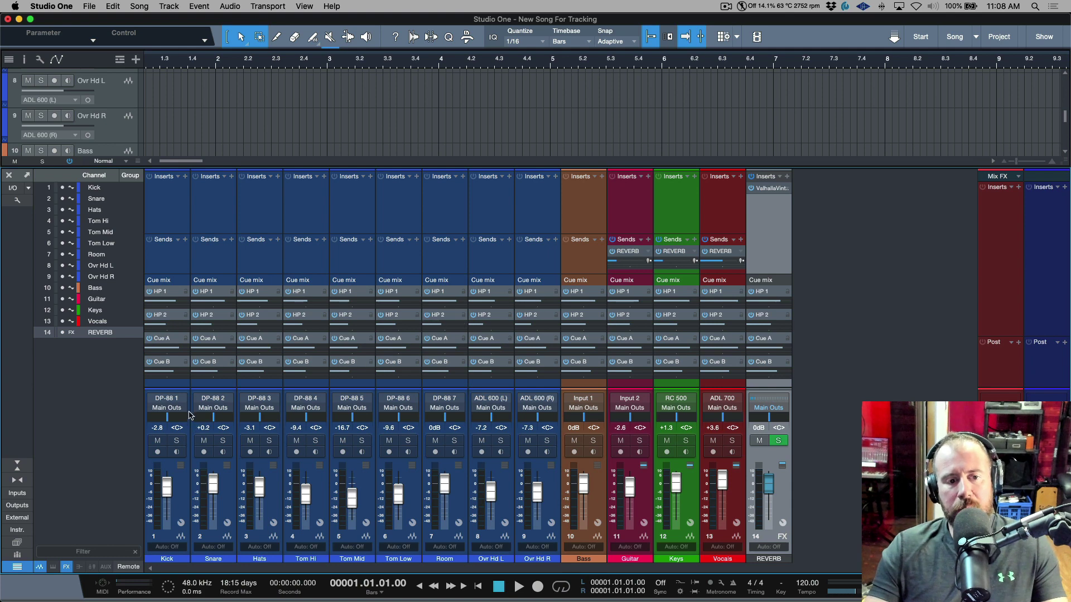
Select the Kick, Snare and REVERB channel strips to inspect their sends and cue levels.
{"action": "left_click", "coordinate": [162, 264]}
{"action": "left_click", "coordinate": [209, 259]}
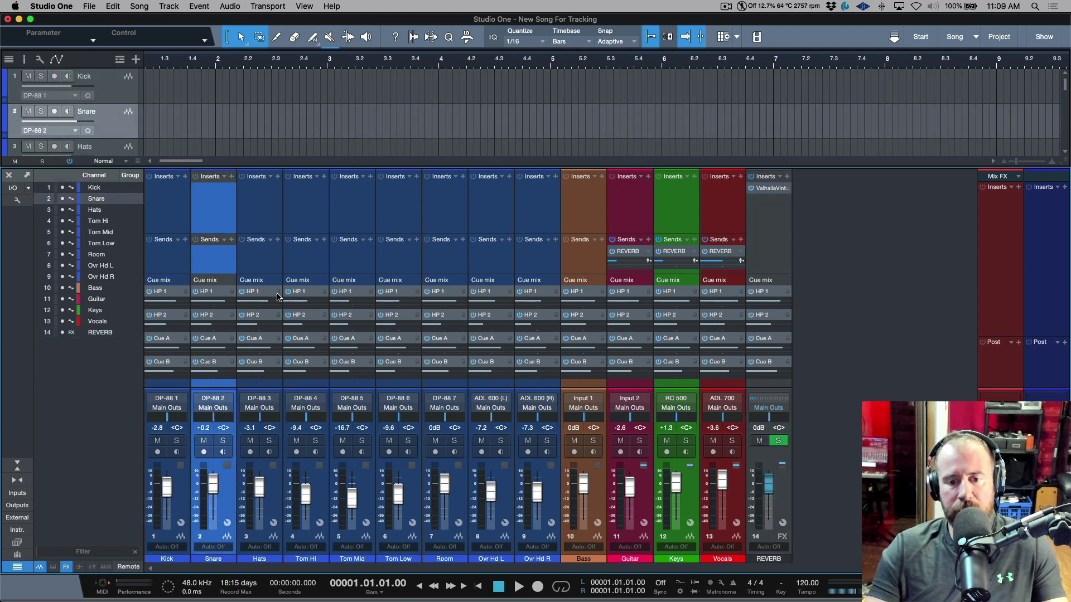
{"action": "left_click", "coordinate": [164, 256]}
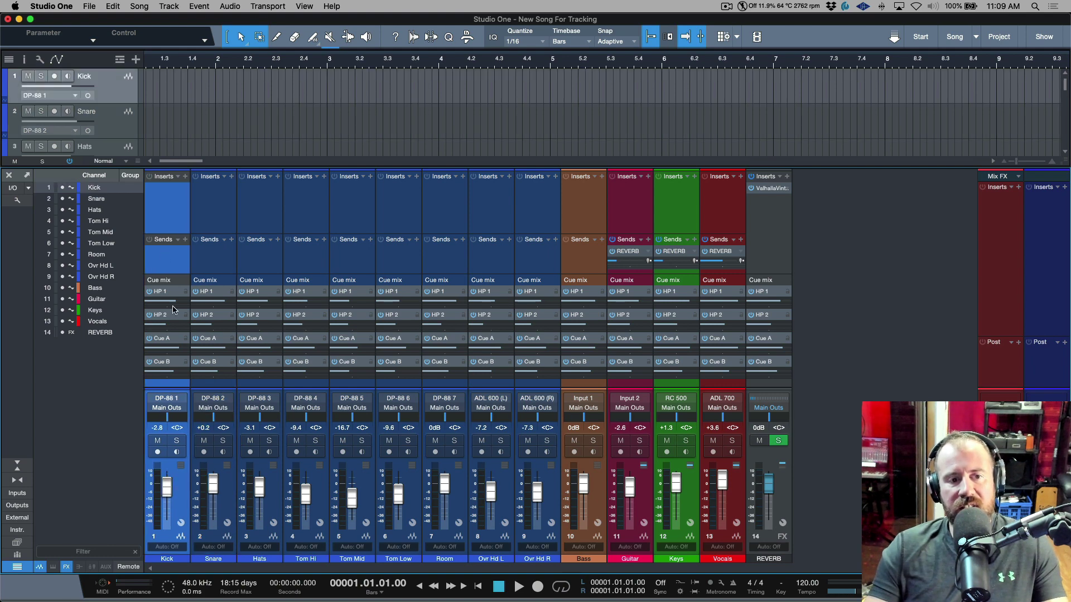
{"action": "left_click", "coordinate": [770, 254]}
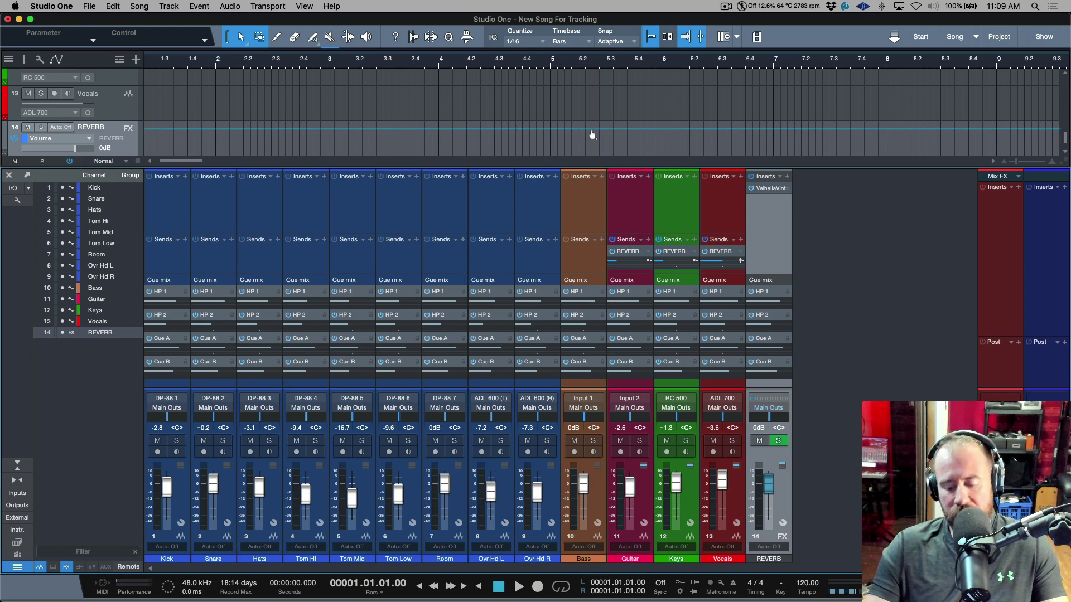
After checking the automation preferences, add an empty FX 1 channel beside REVERB as channel 15.
{"action": "key", "text": "super+comma"}
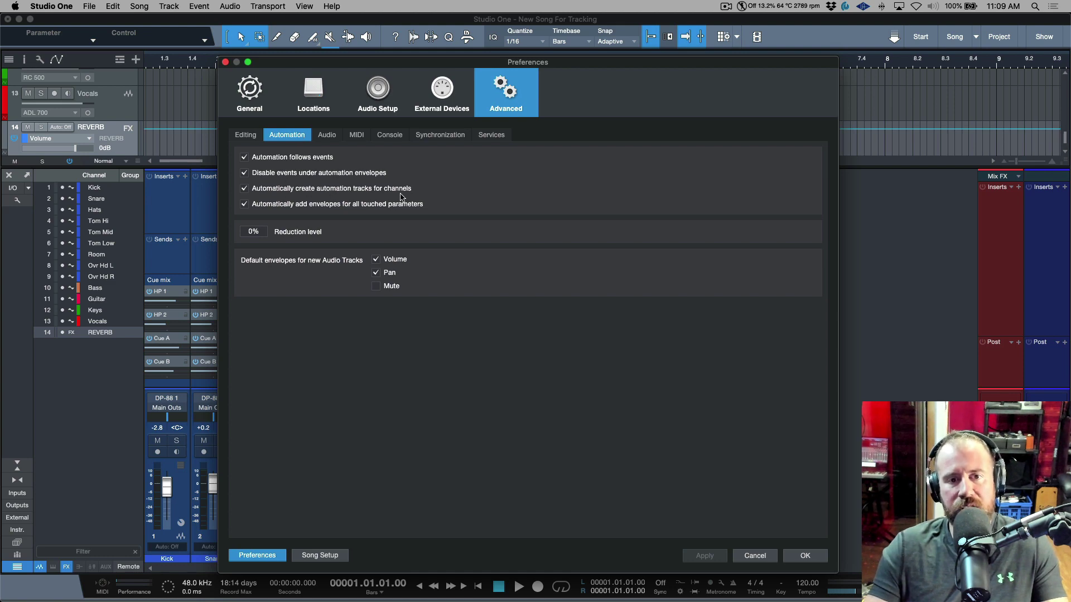
{"action": "left_click", "coordinate": [810, 555]}
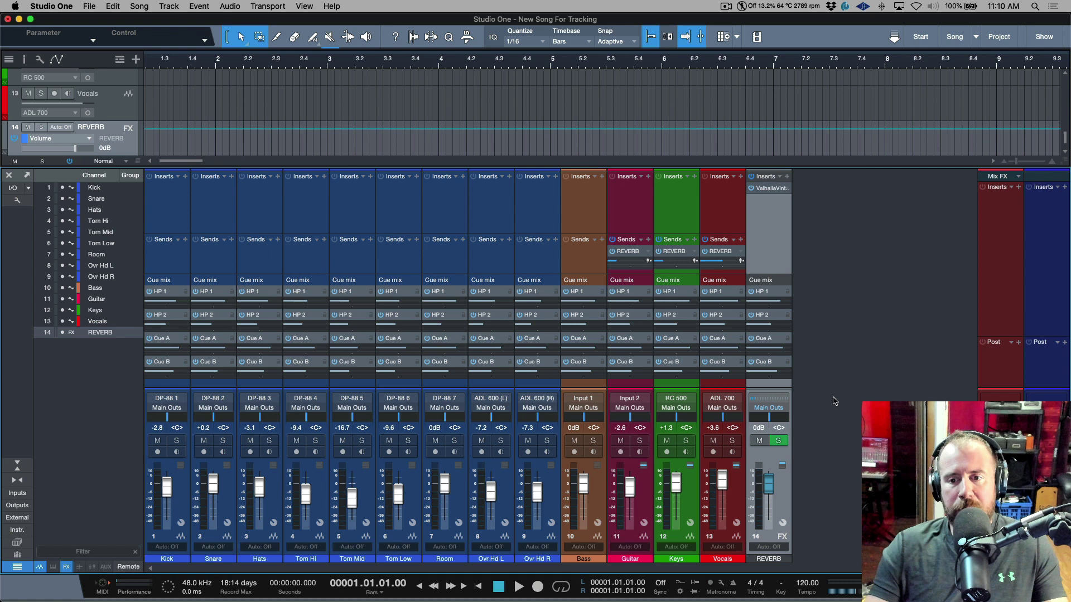
{"action": "right_click", "coordinate": [832, 399]}
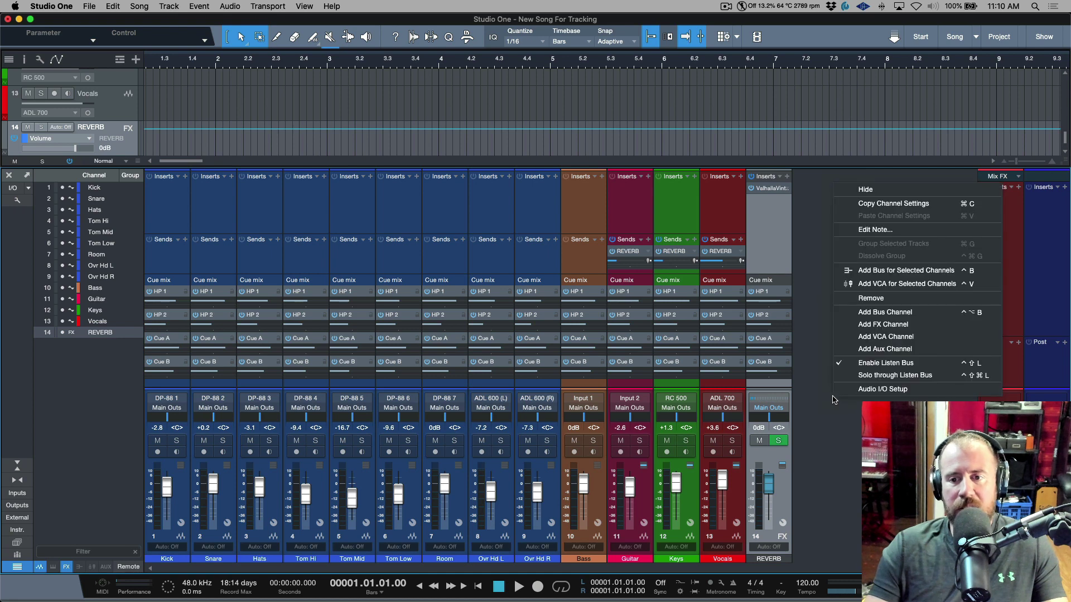
{"action": "left_click", "coordinate": [864, 325]}
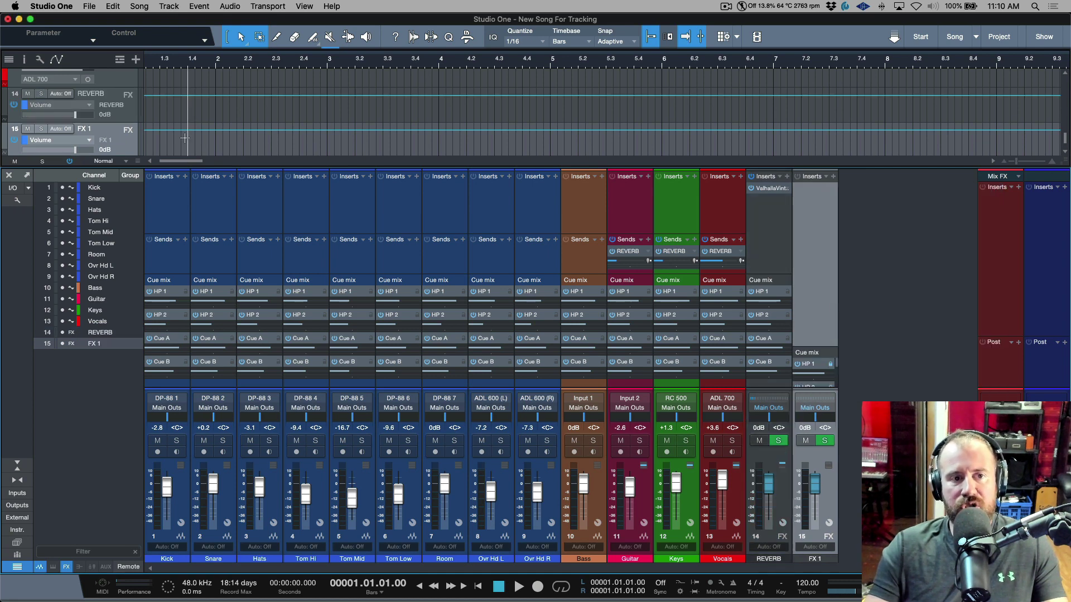